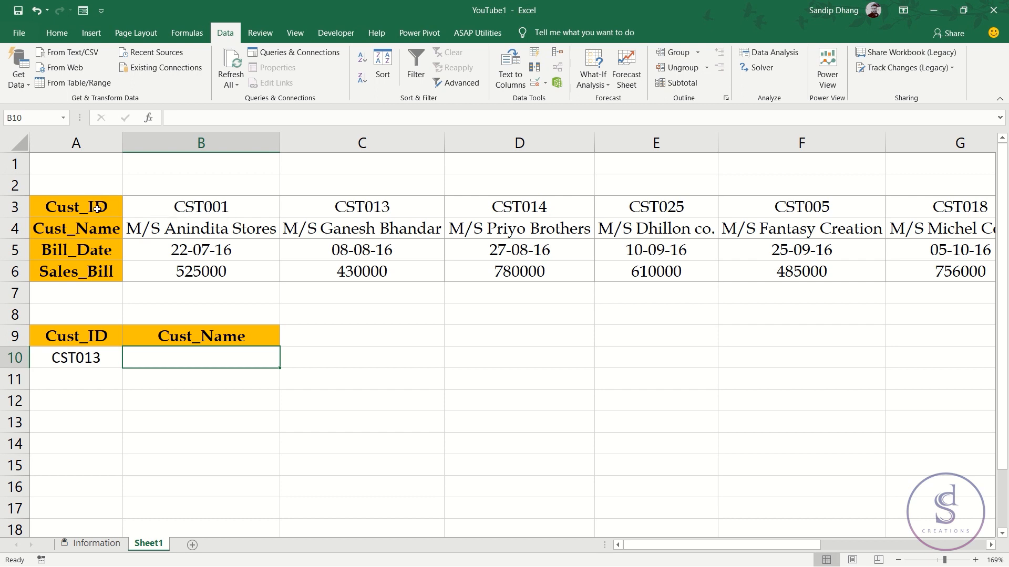
- Examine the horizontal customer table, from its row headers in A3:A6 across the customer columns
mouse_move(108, 206)
left_mouse_down()
mouse_move(118, 268)
mouse_move(109, 208)
left_mouse_up()
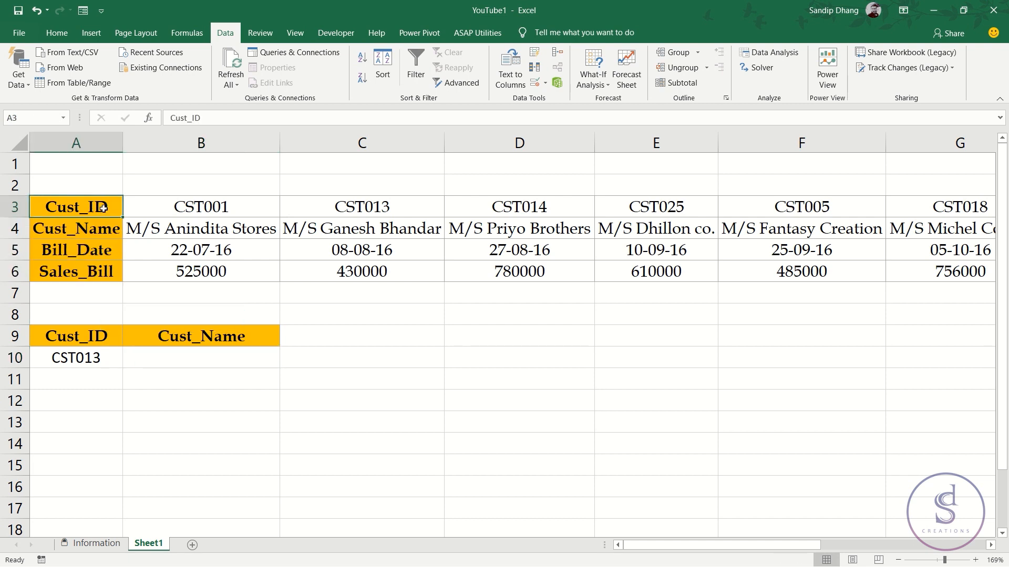
left_click(331, 208)
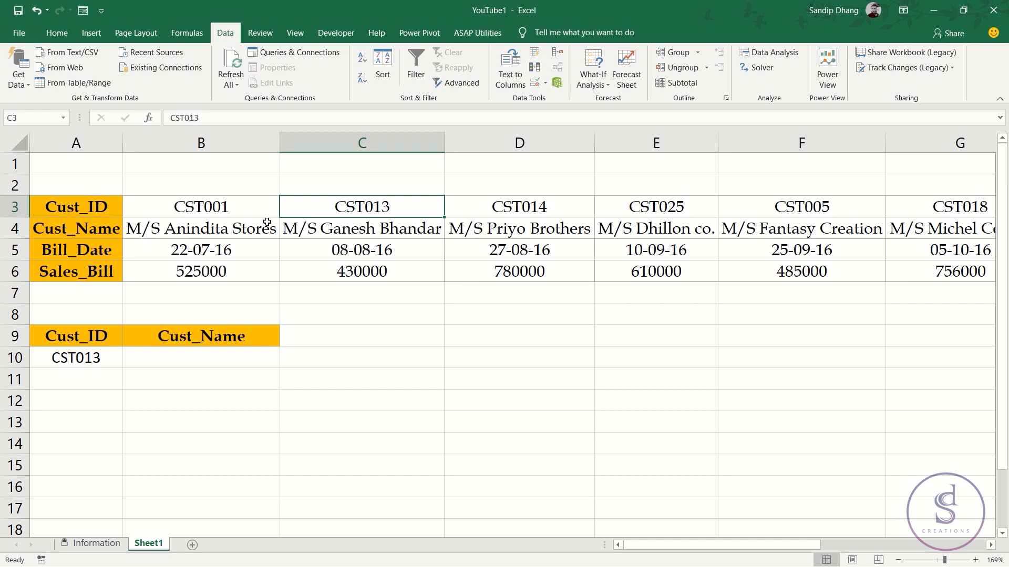
left_click(105, 207)
mouse_move(104, 206)
left_mouse_down()
mouse_move(105, 272)
mouse_move(102, 211)
left_mouse_up()
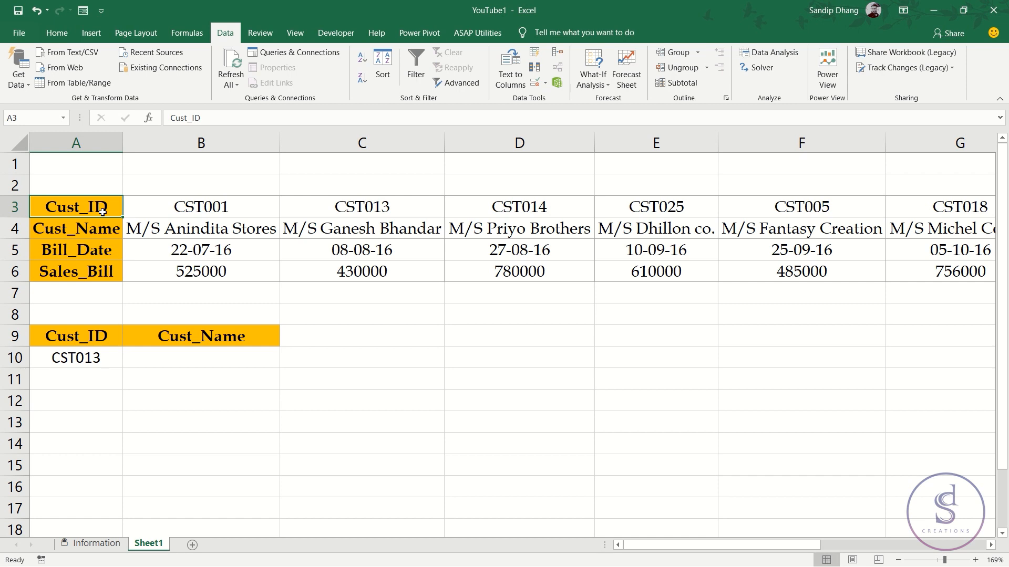
left_click_drag(93, 212, 93, 278)
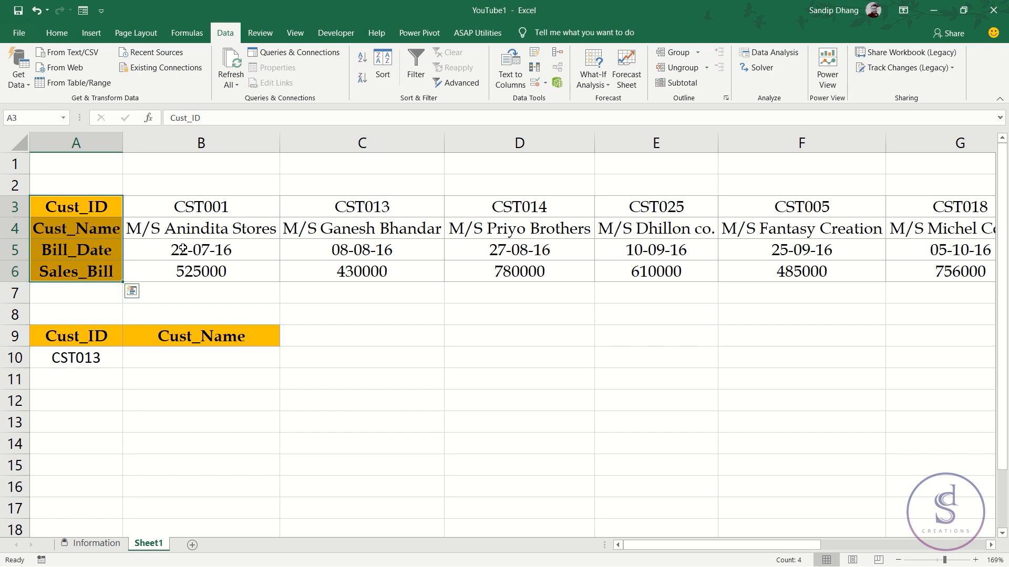
scroll(119, 232, "right", 5)
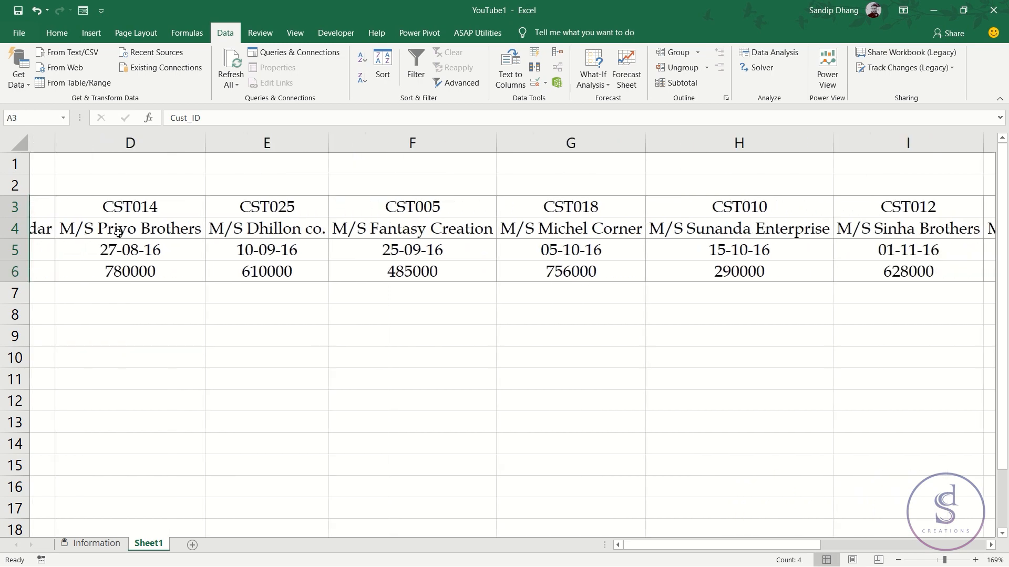
scroll(118, 233, "left", 5)
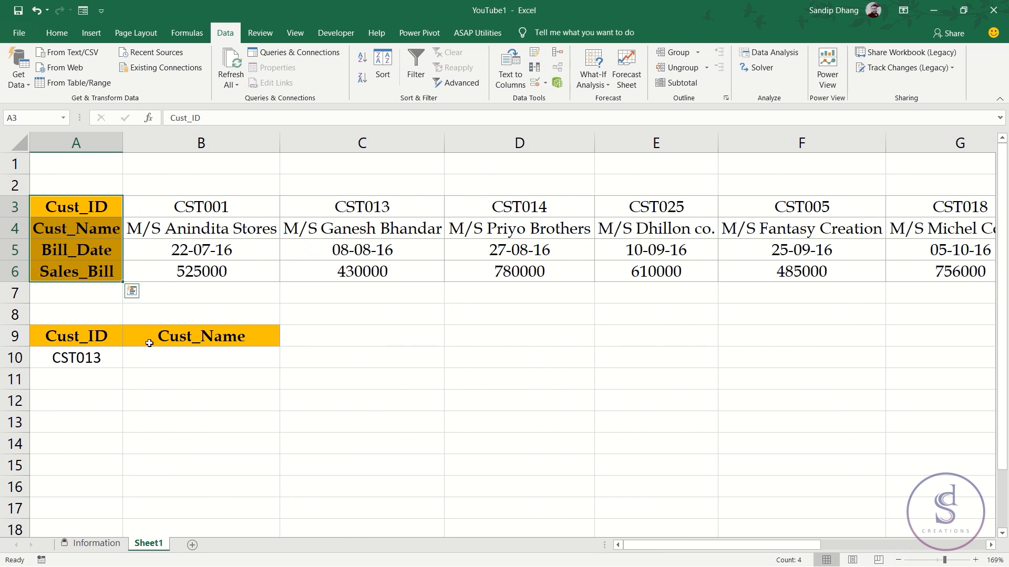
- Start an HLOOKUP formula in B10 under Cust_Name with A10 as the lookup value
left_click(192, 352)
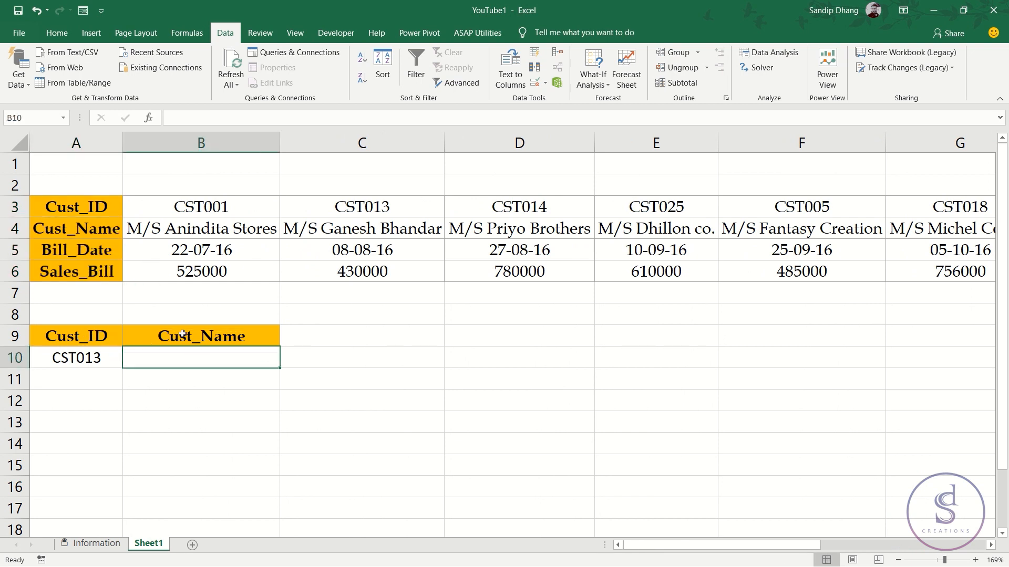
type("=hloo")
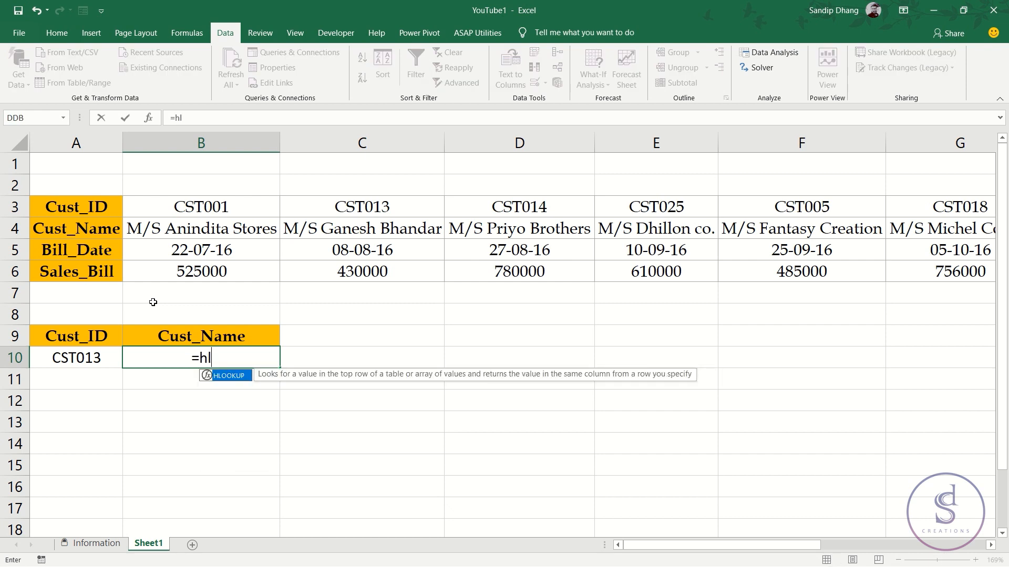
key("Tab")
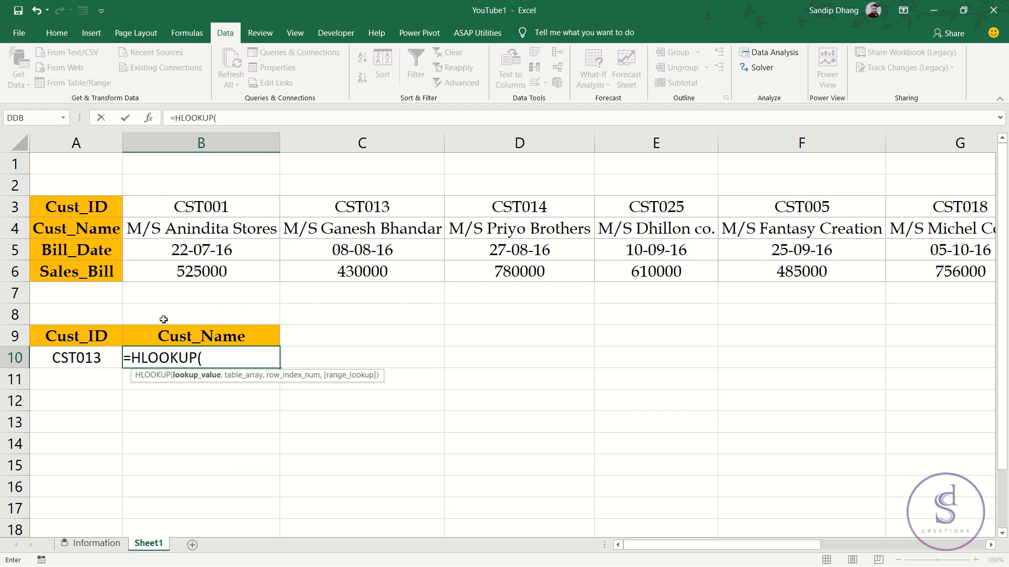
left_click(97, 357)
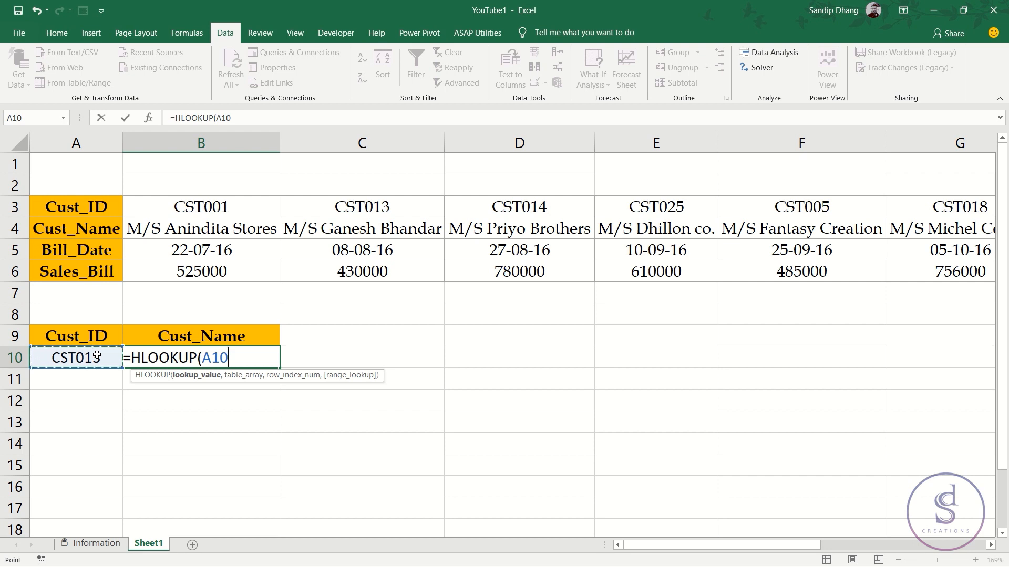
type(",")
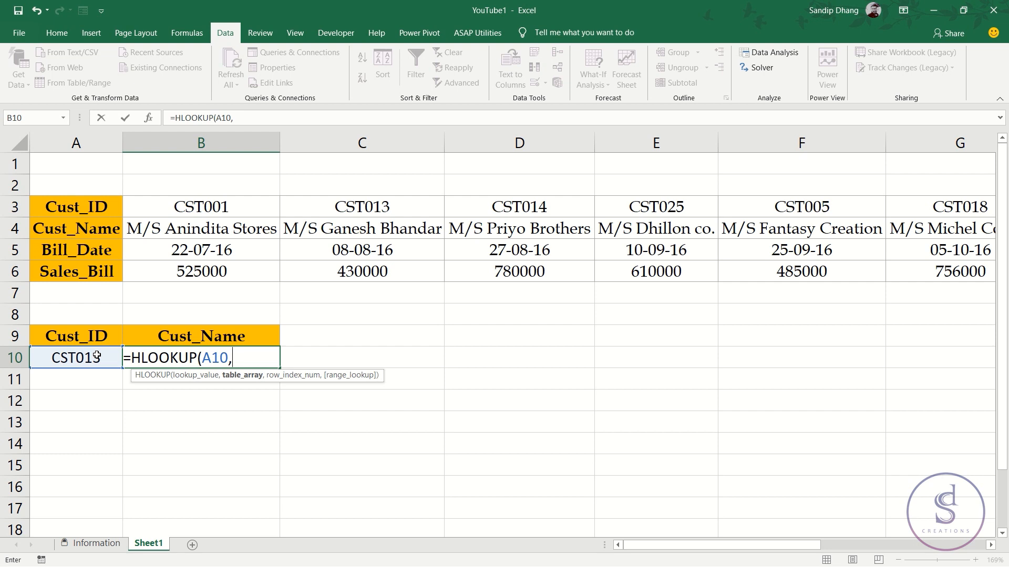
- Set the HLOOKUP table array to B3:K4, covering the Cust_ID and Cust_Name rows
left_click(145, 208)
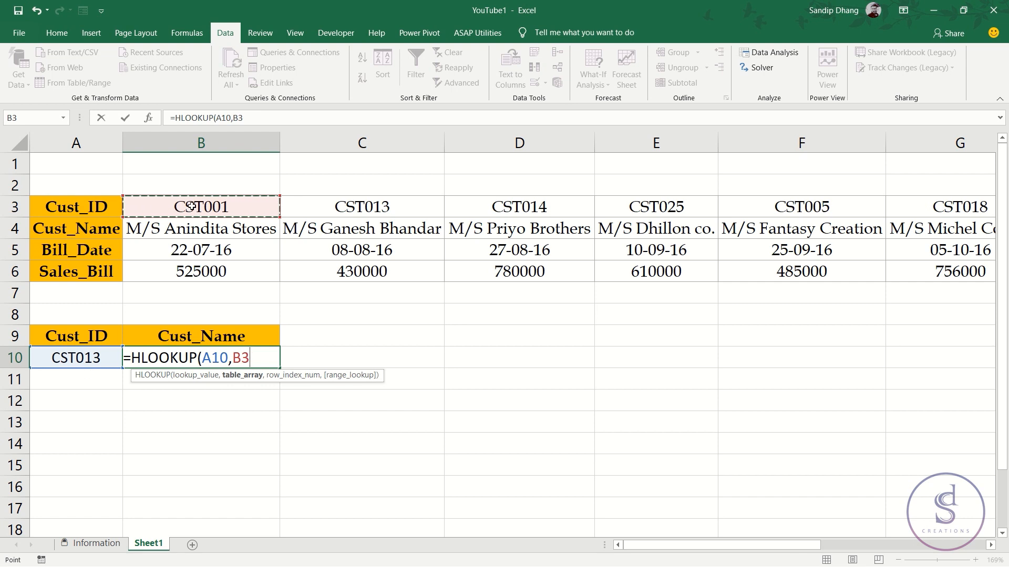
left_click_drag(239, 206, 316, 201)
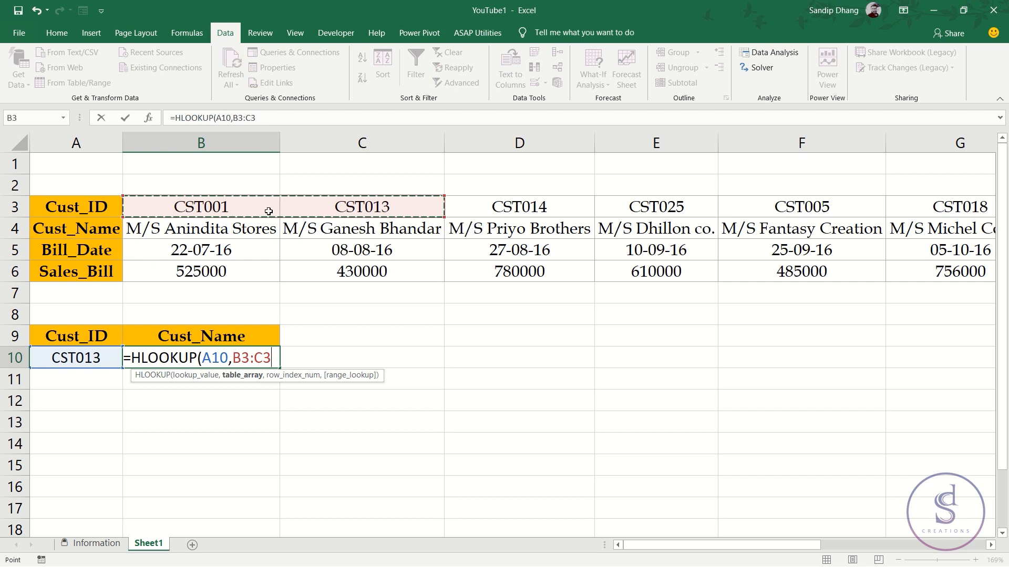
left_click(277, 231)
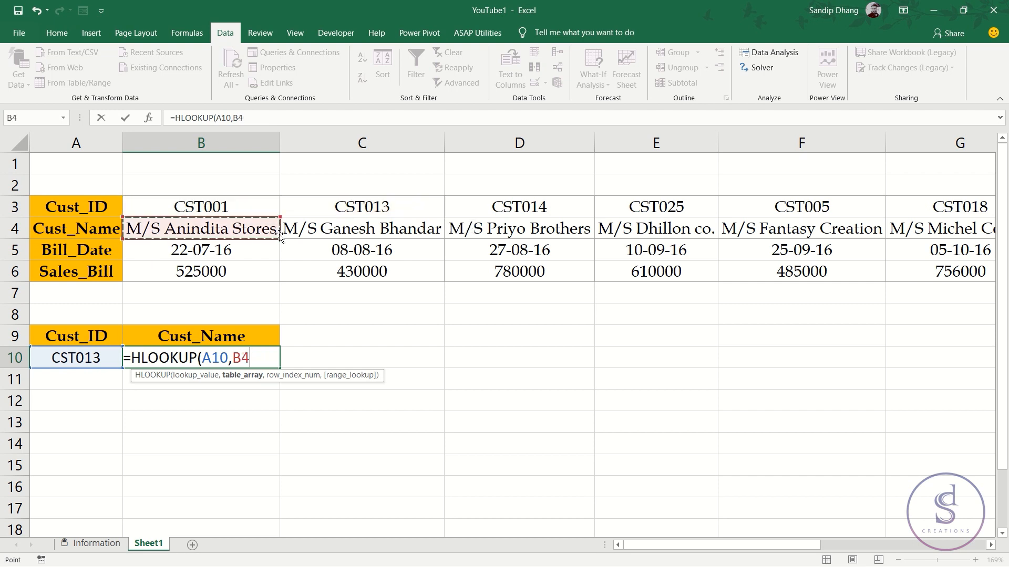
left_click(230, 205)
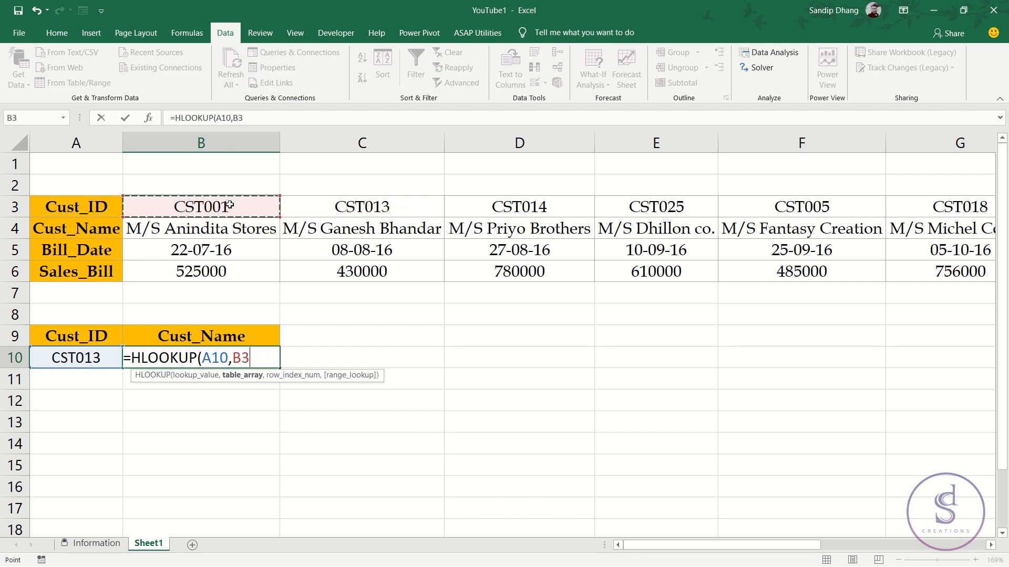
key("ctrl+shift+Right")
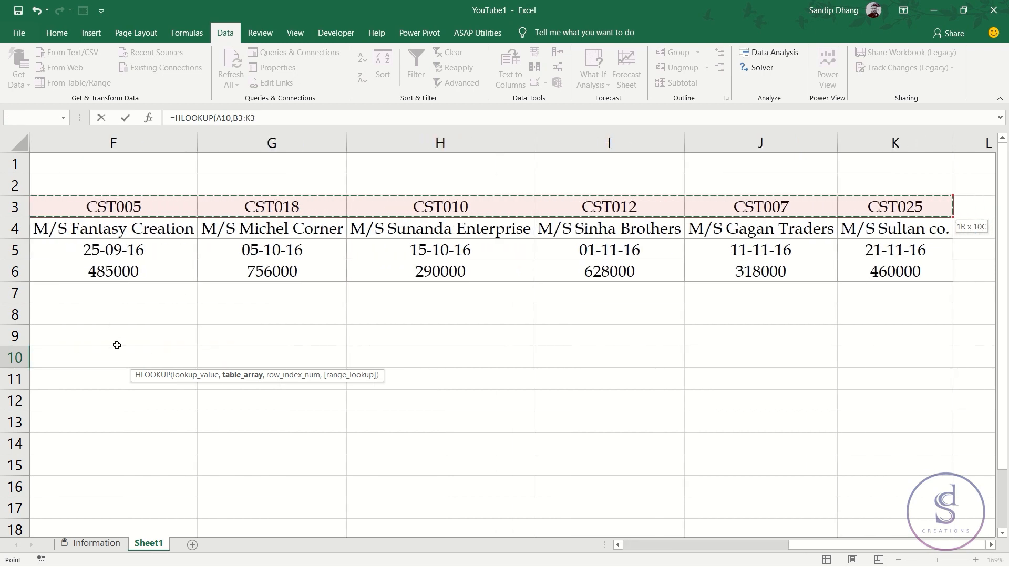
scroll(130, 311, "left", 5)
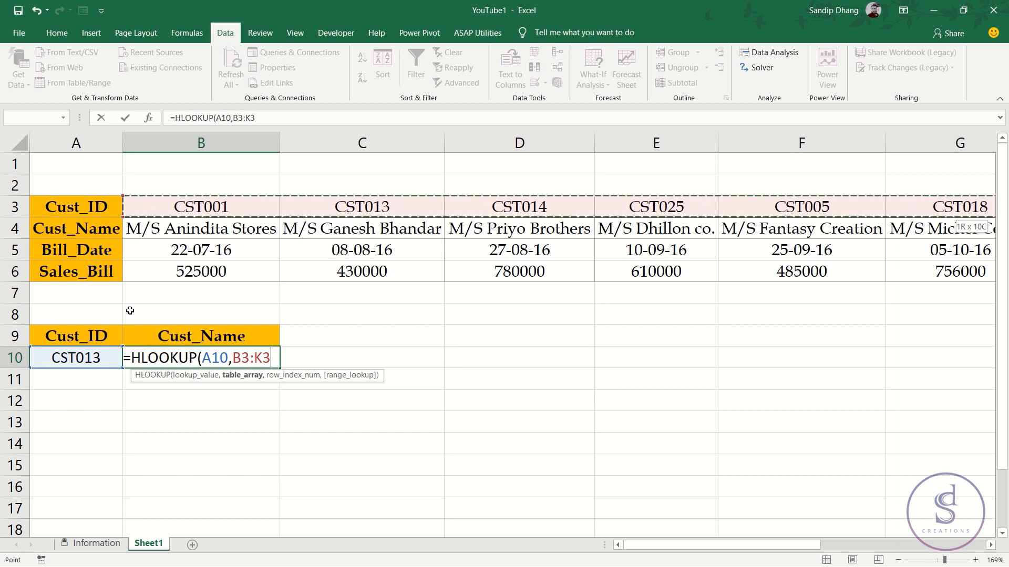
key("shift+Down")
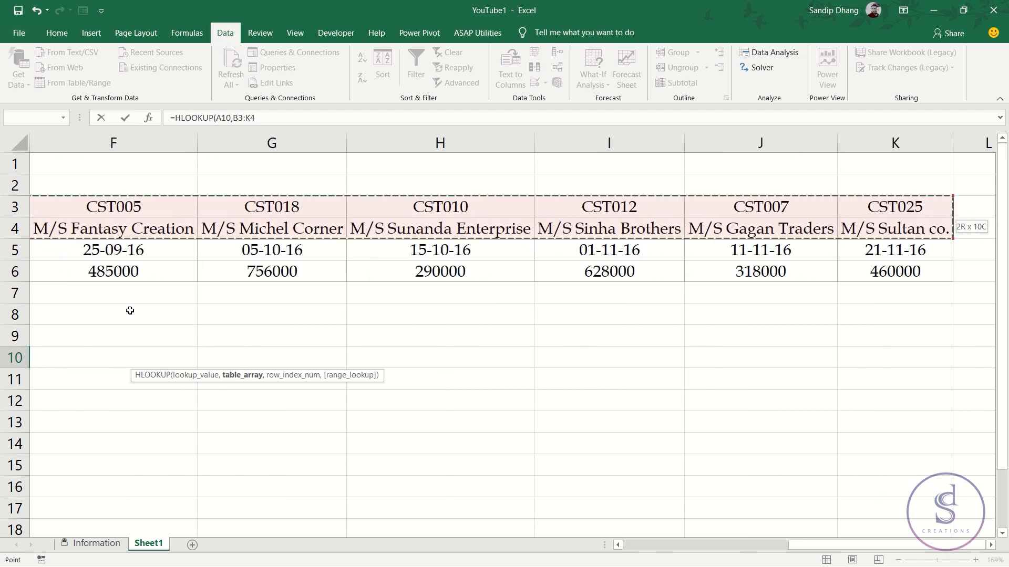
scroll(129, 310, "left", 5)
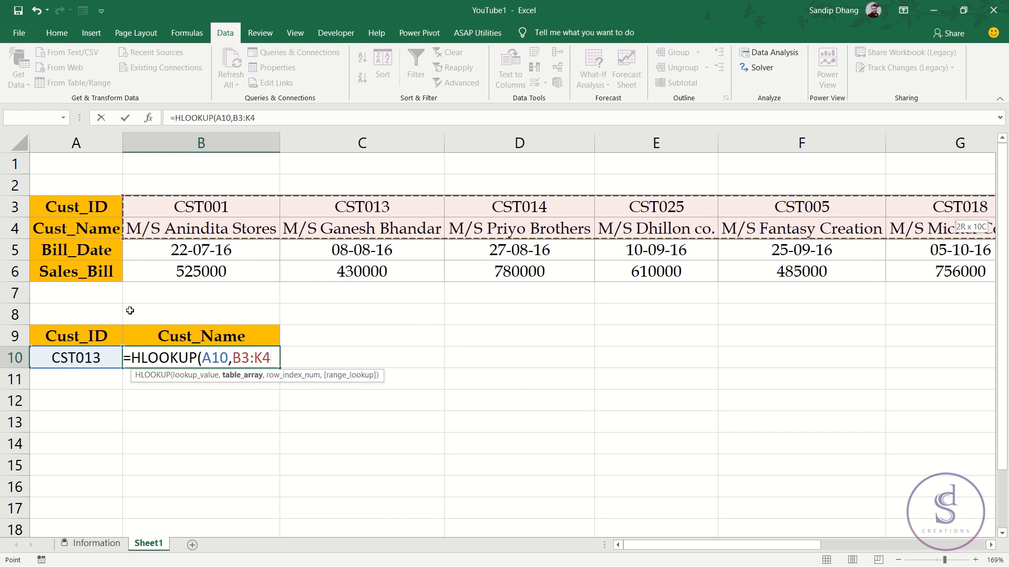
type(",")
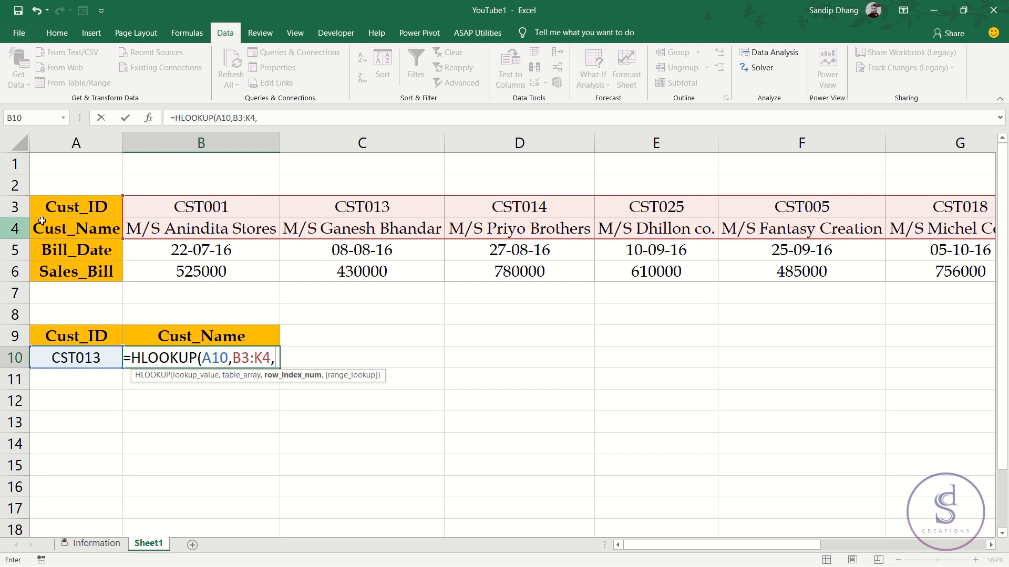
- Complete the HLOOKUP formula in B10 with row index 2 and 0 for an exact match
type("2")
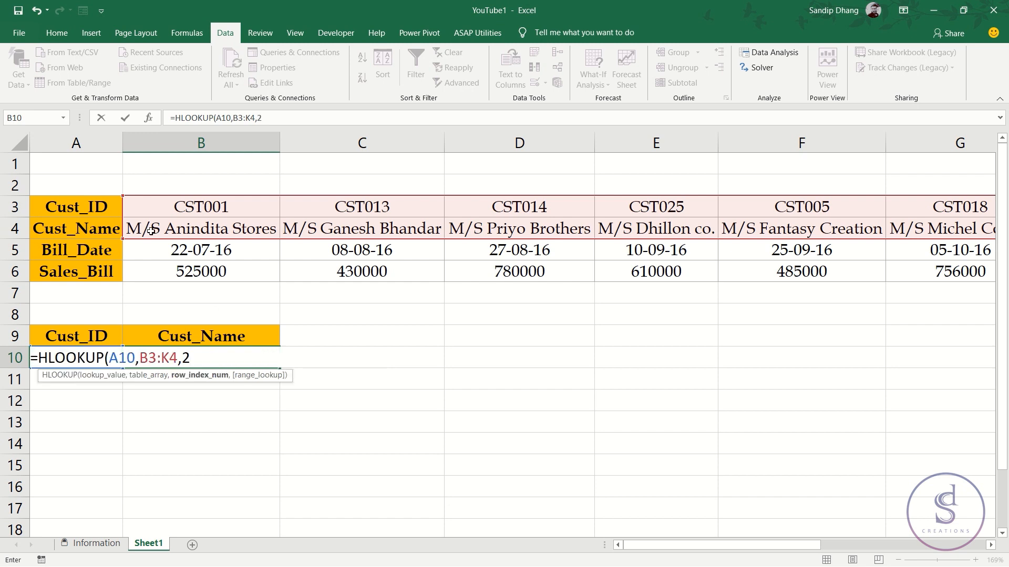
type(",")
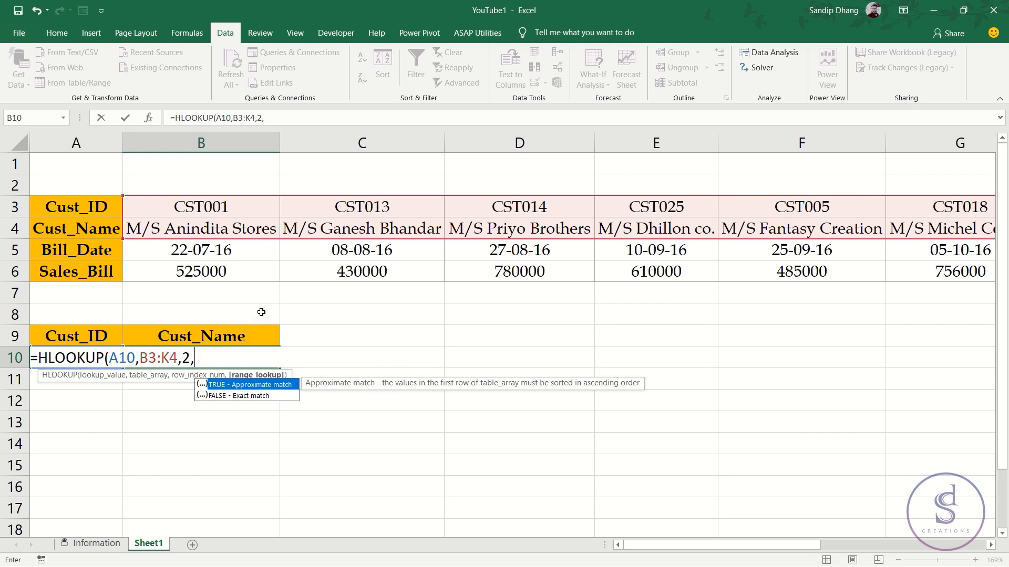
type("0)")
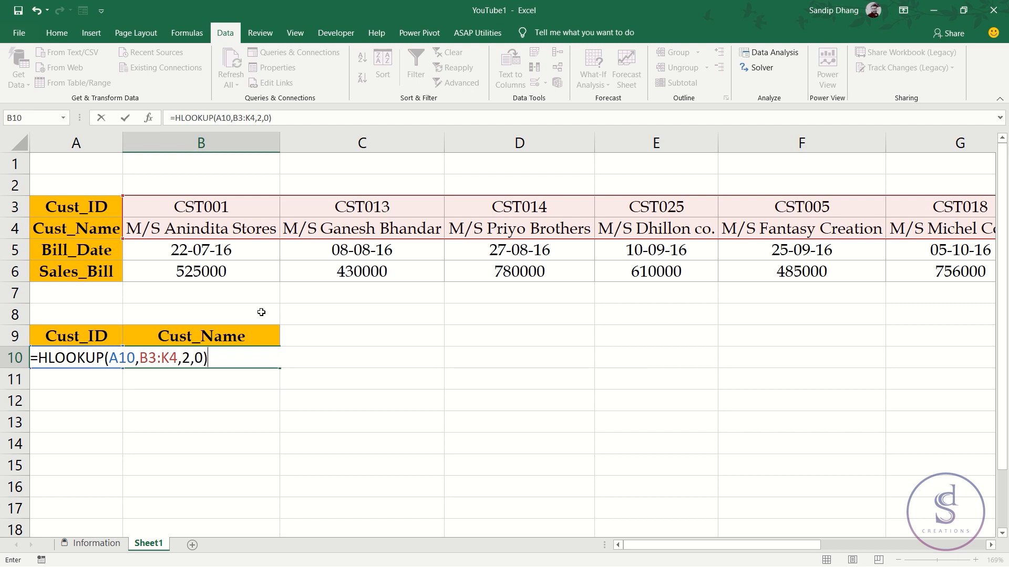
key("Return")
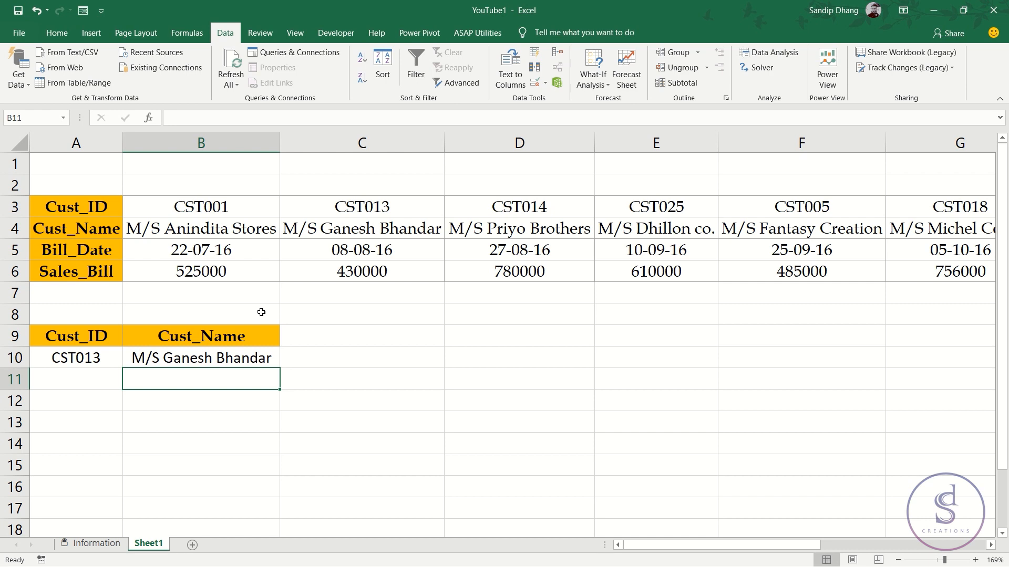
- Review the HLOOKUP formula in B10 against the Cust_ID and detail rows in column B
left_click(195, 361)
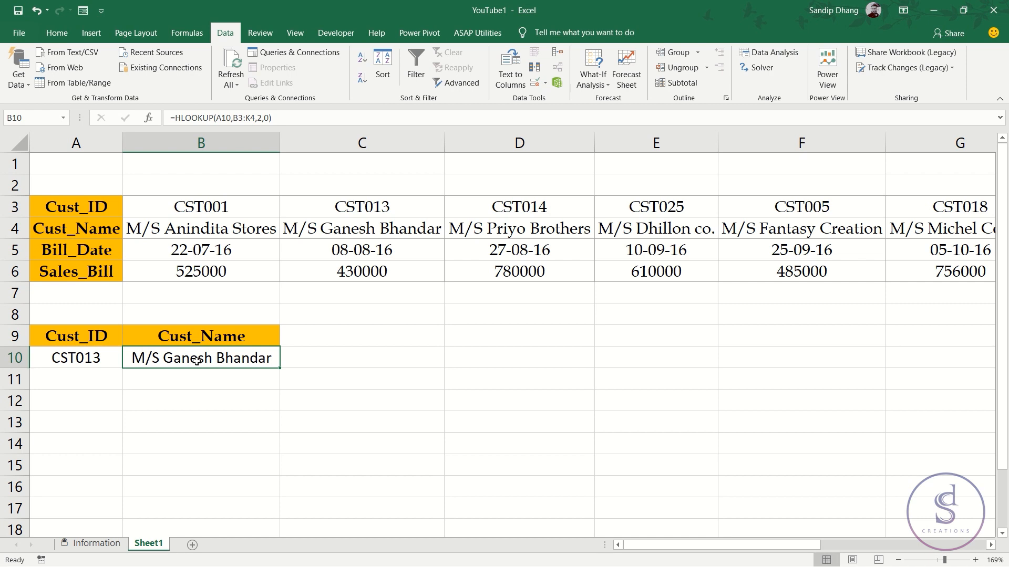
left_click(248, 207)
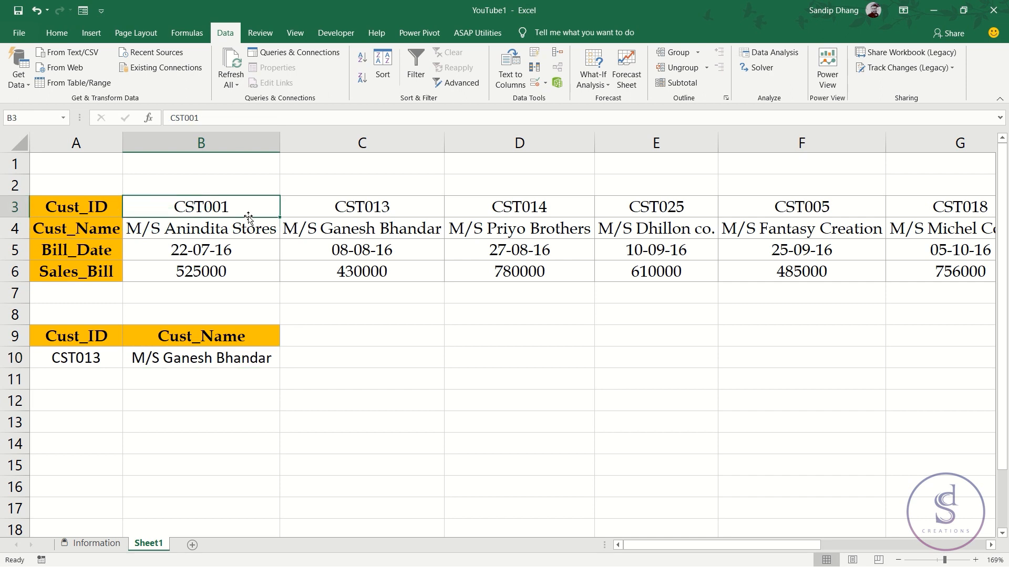
left_click_drag(258, 233, 258, 265)
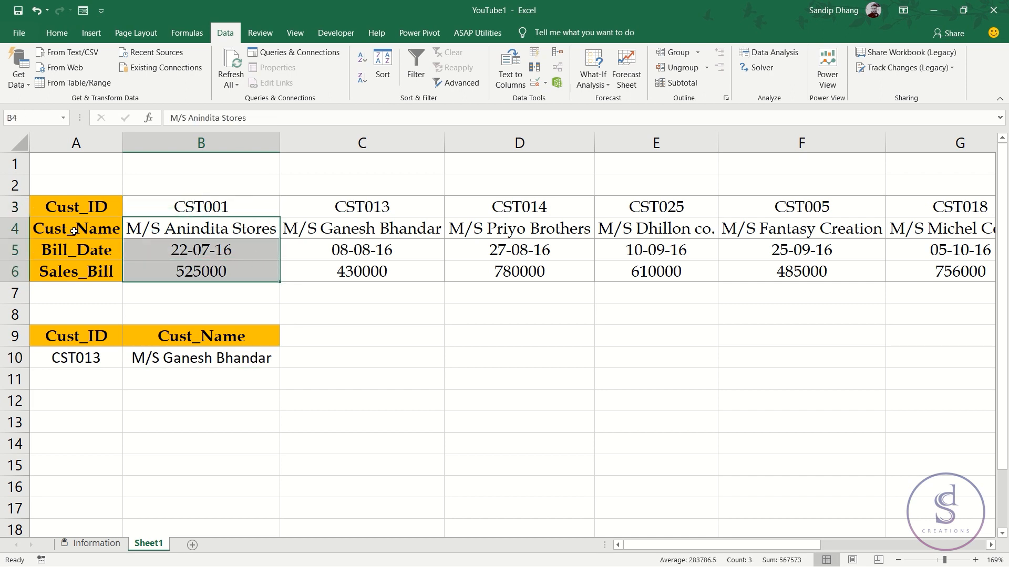
left_click(187, 229)
left_click(204, 189)
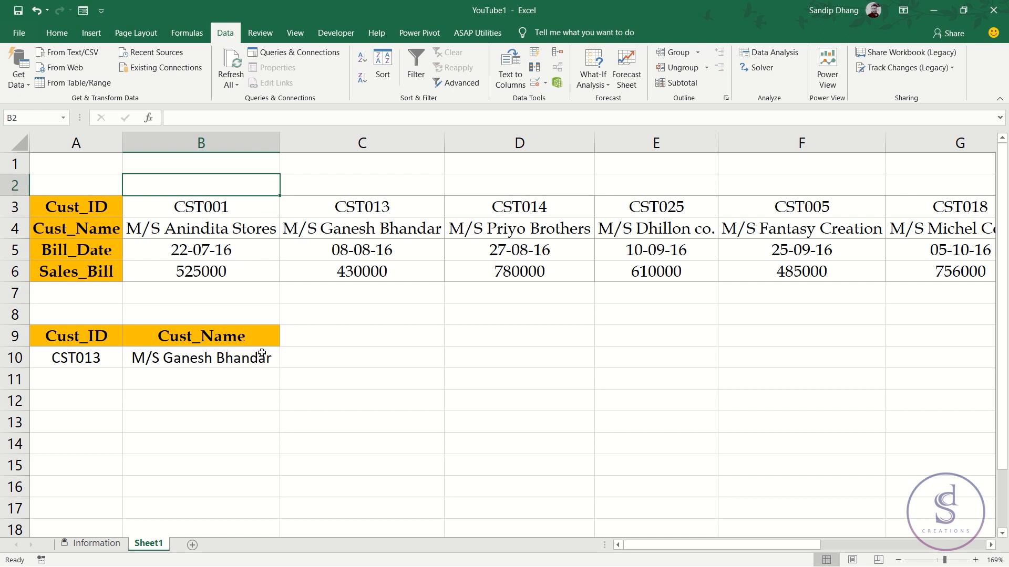
- Enter the row labels From, to and grade in cells A13 to A15
left_click(451, 334)
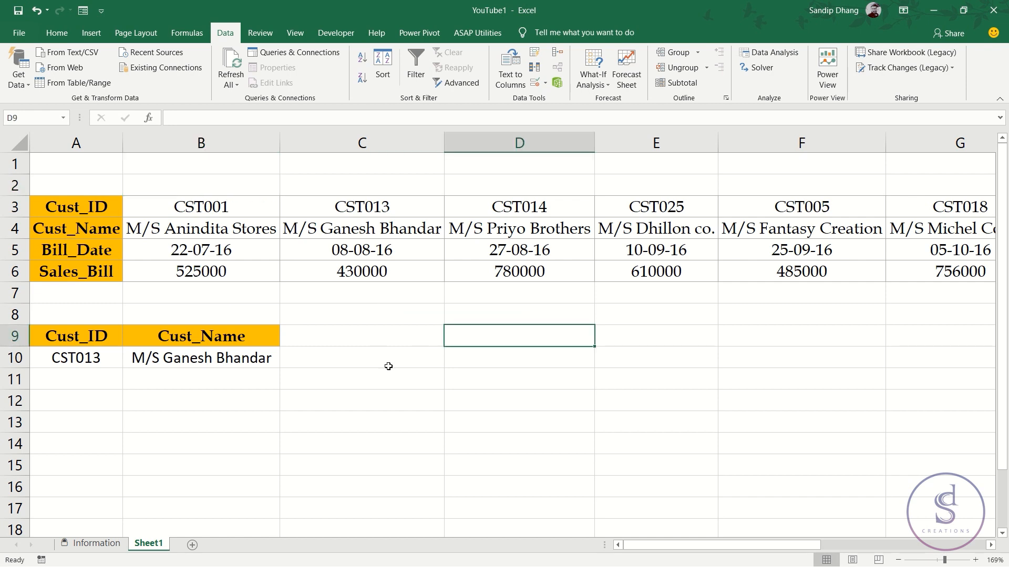
scroll(184, 425, "down", 1)
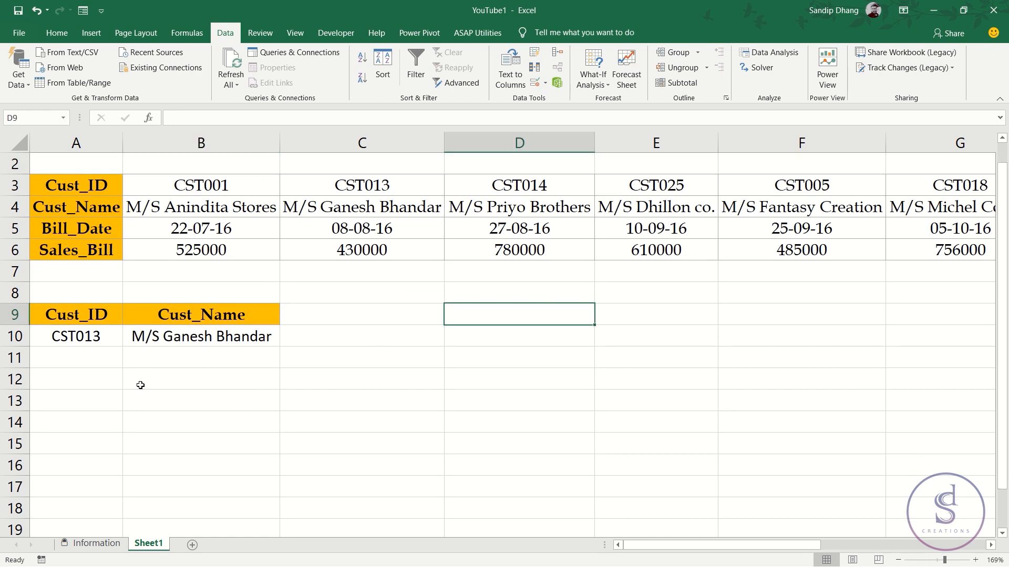
left_click(327, 377)
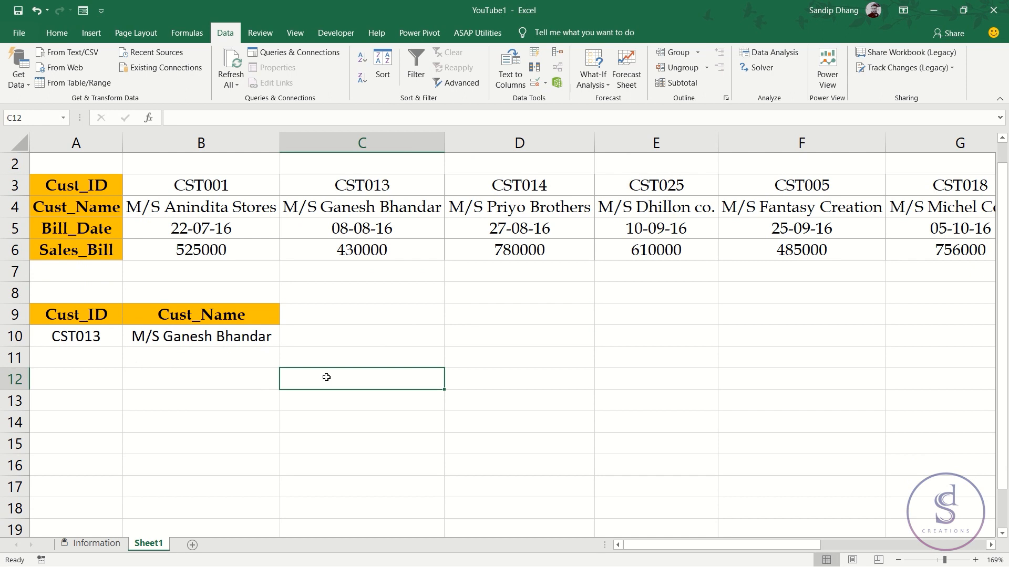
left_click(90, 396)
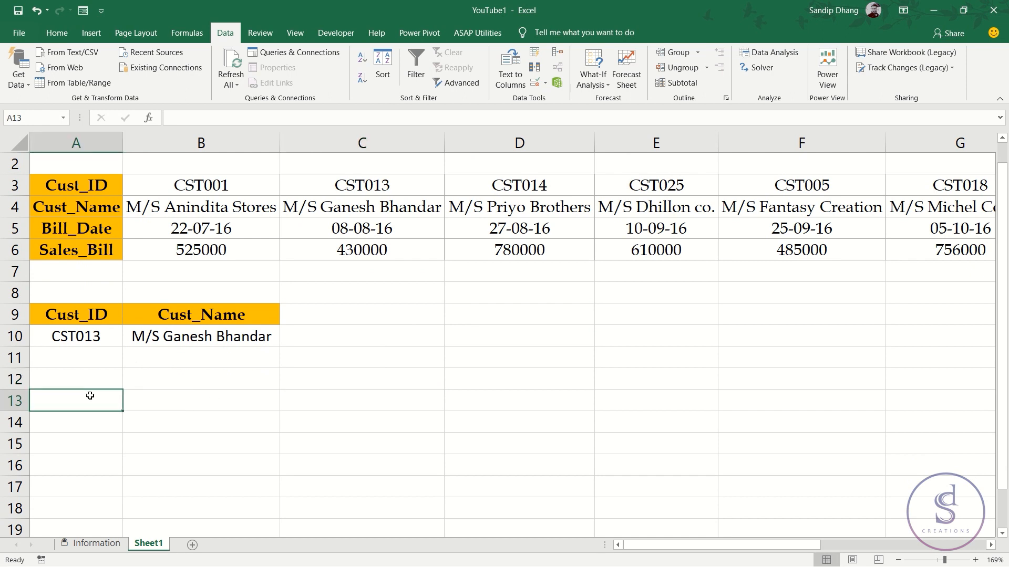
type("mae")
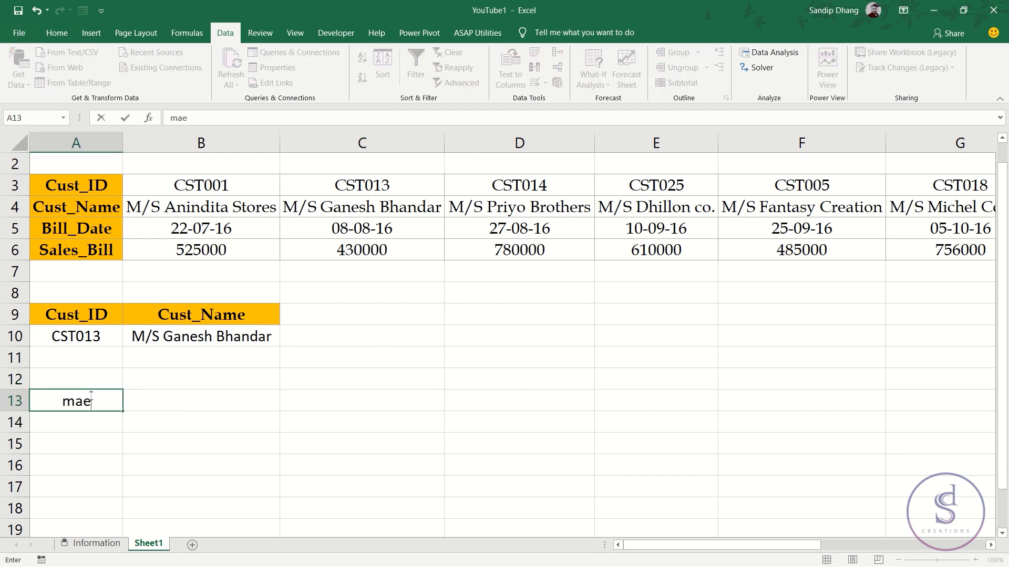
key("BackSpace")
key("BackSpace")
key("BackSpace")
type("From")
key("Return")
type("to")
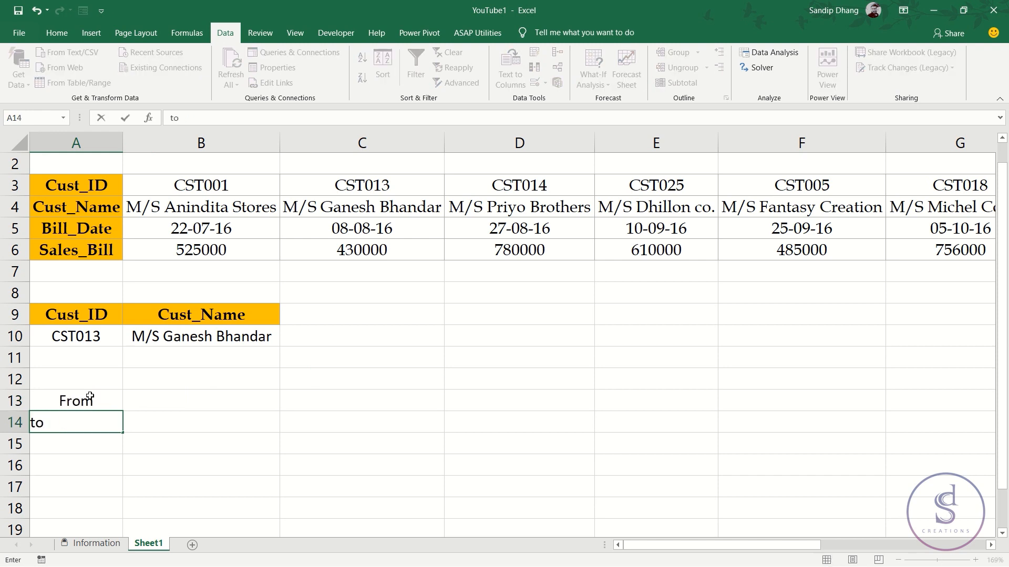
key("Return")
type("grade")
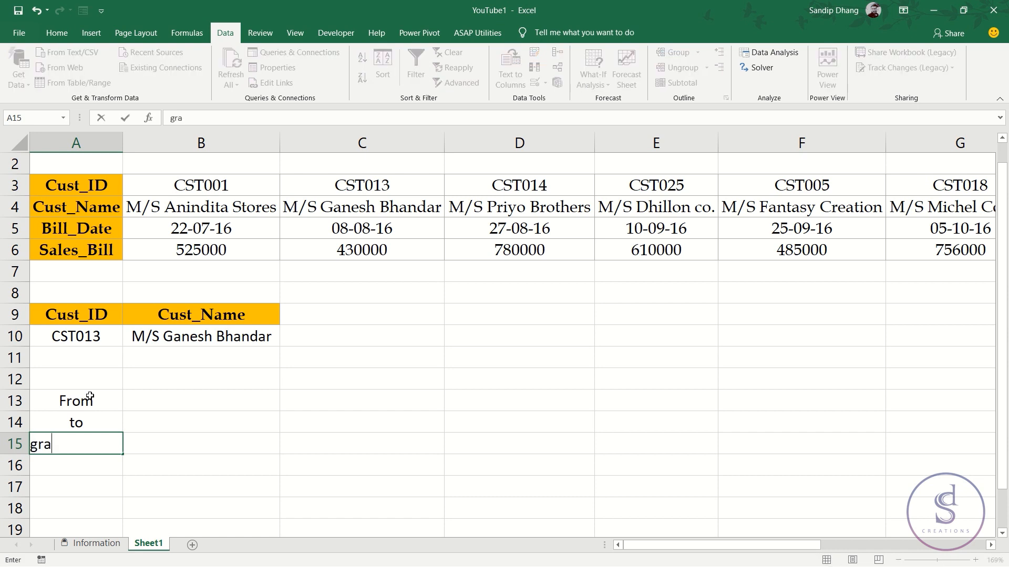
- Fill in the first range in column B with 0 in the From row and 25 in the to row
key("Right")
key("Up")
key("Up")
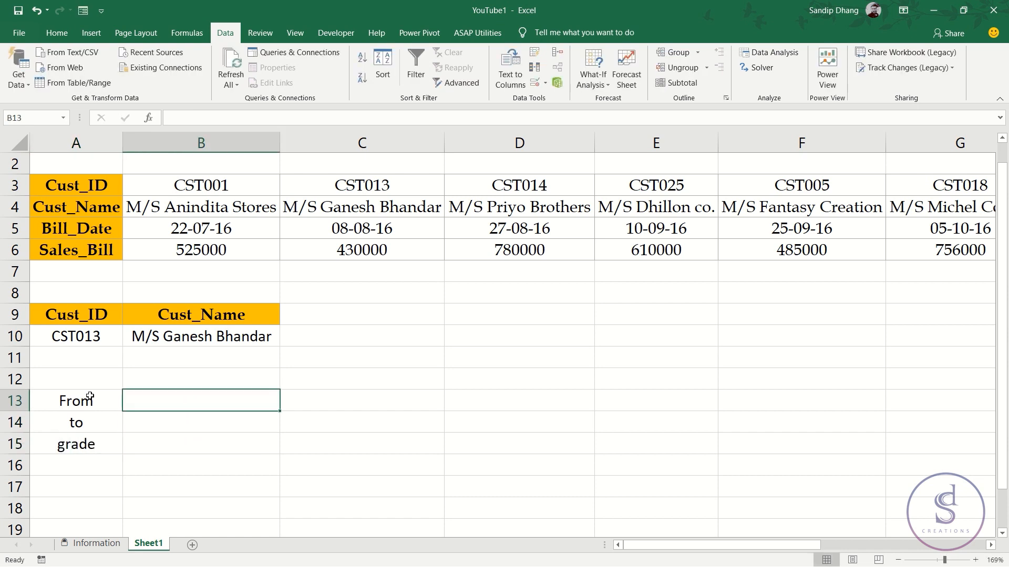
type("0")
key("Return")
type("25")
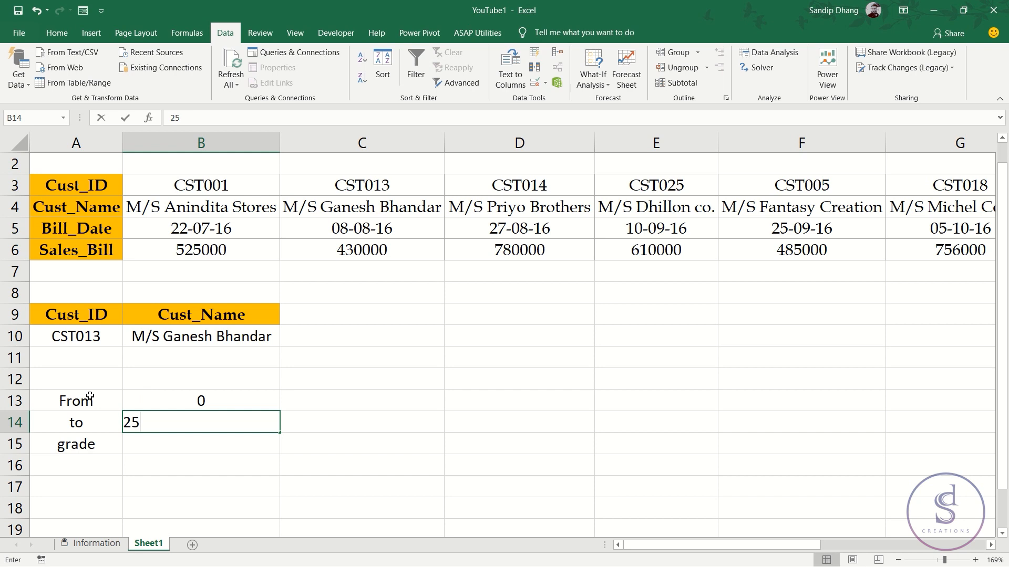
type("0425")
key("BackSpace")
key("BackSpace")
key("BackSpace")
key("BackSpace")
key("Return")
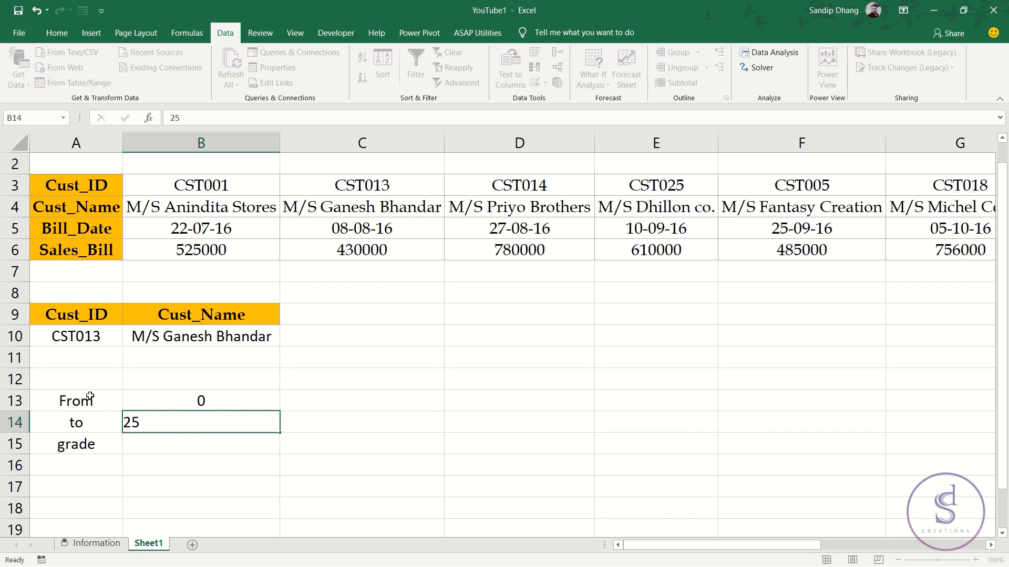
- Add the From/to ranges 26 to 50 in column C and 51 to 100 in column D
key("Tab")
key("Up")
type("26")
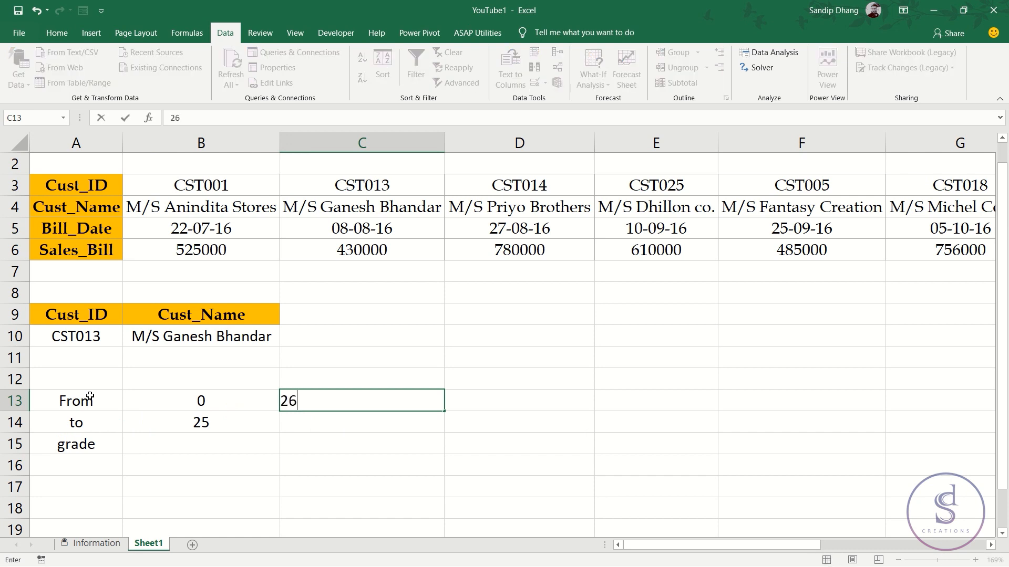
key("Return")
type("50")
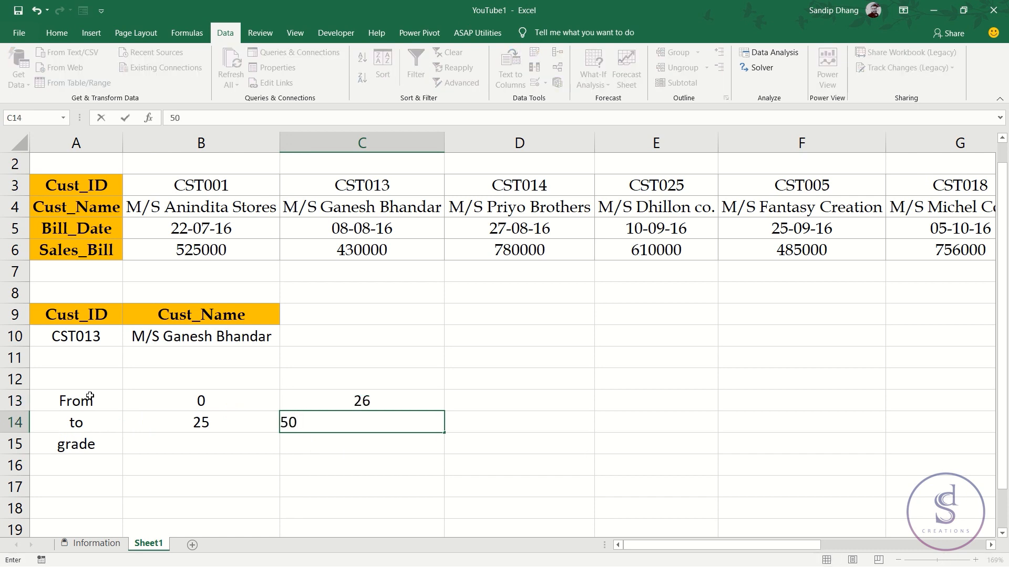
key("Tab")
key("Up")
type("51")
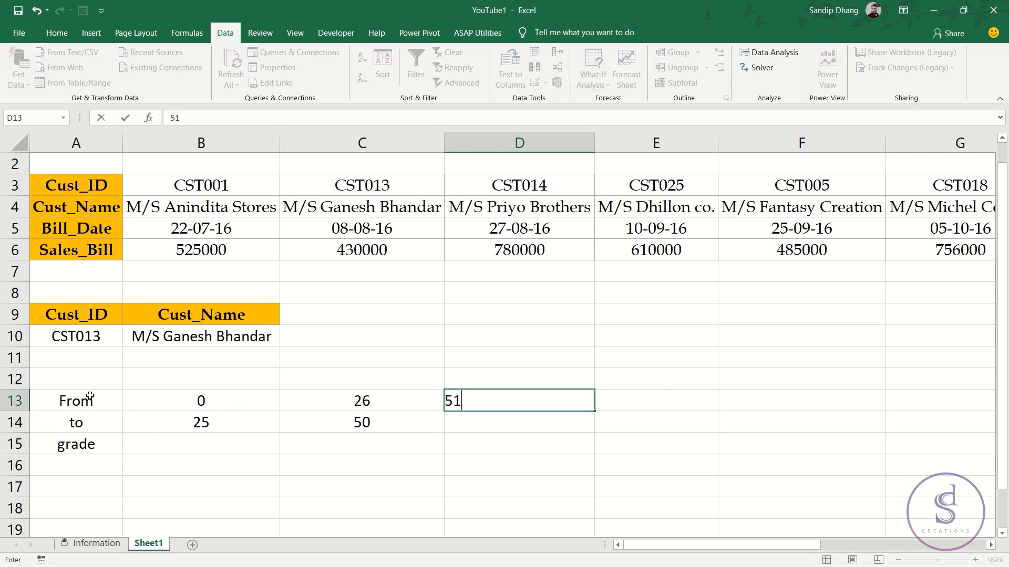
key("Return")
type("100")
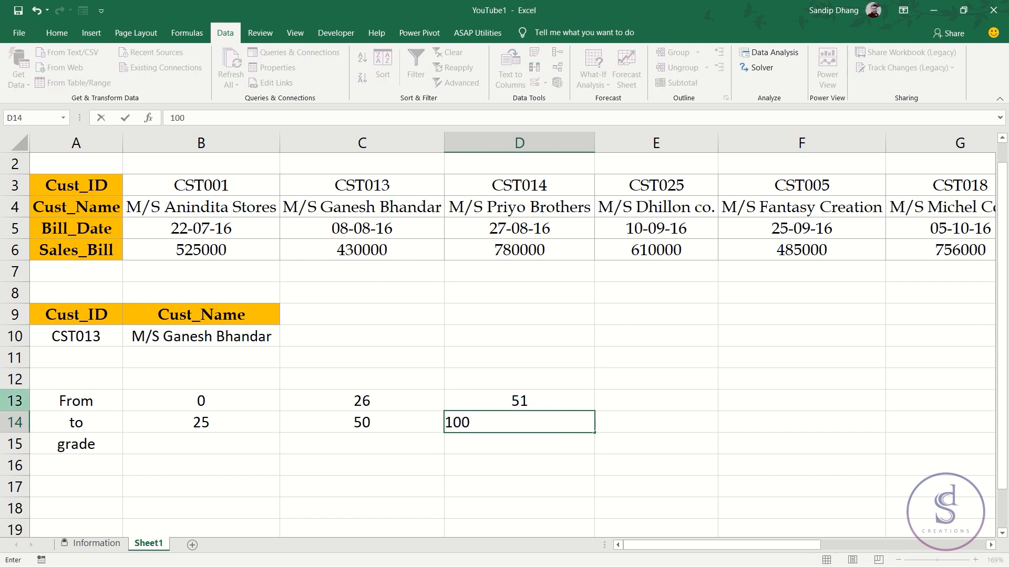
- Enter the grades c, b and a in B15 to D15 and check the From values in B13:D13
left_click(213, 446)
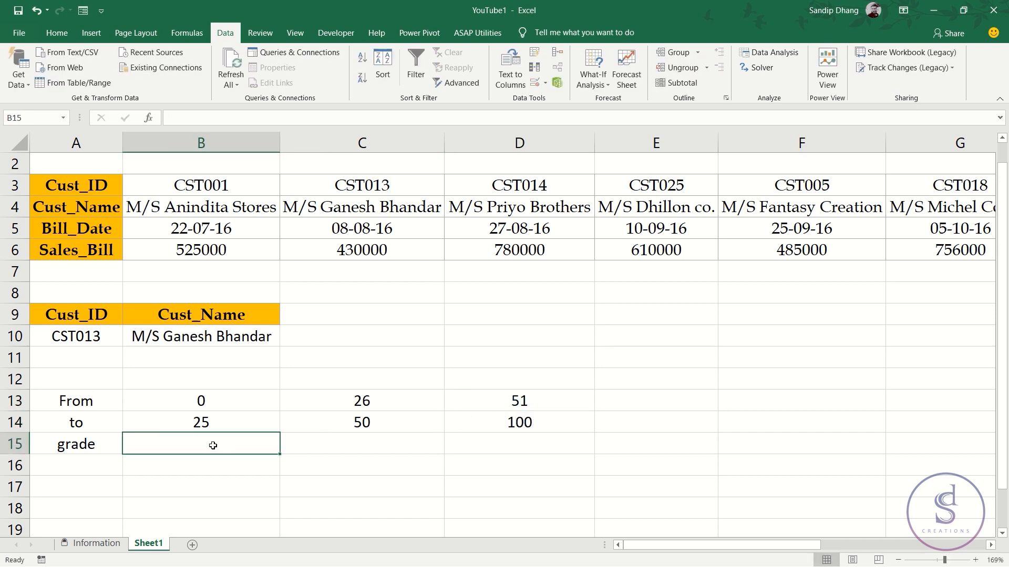
type("c")
key("Tab")
type("b")
key("Tab")
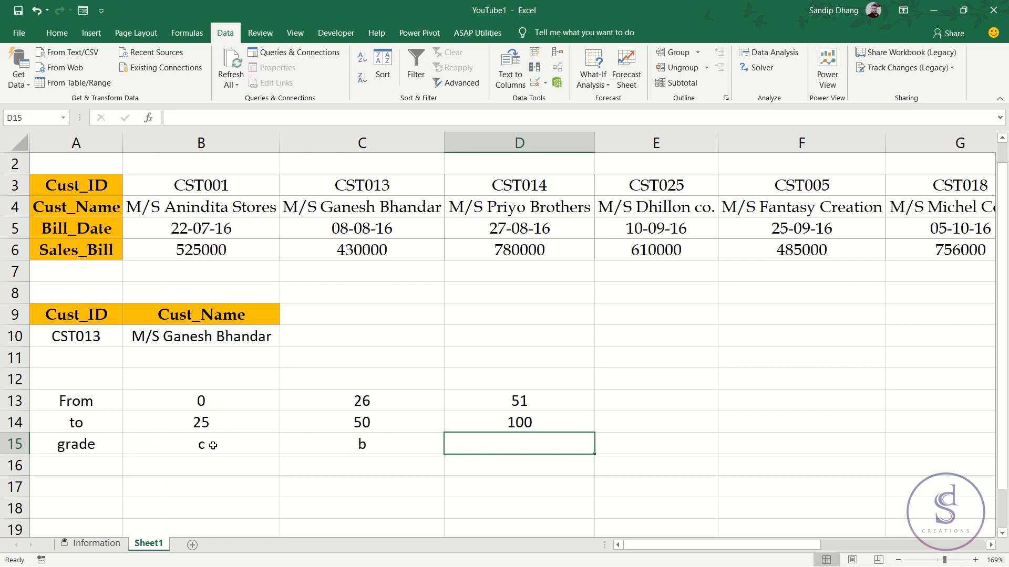
type("a")
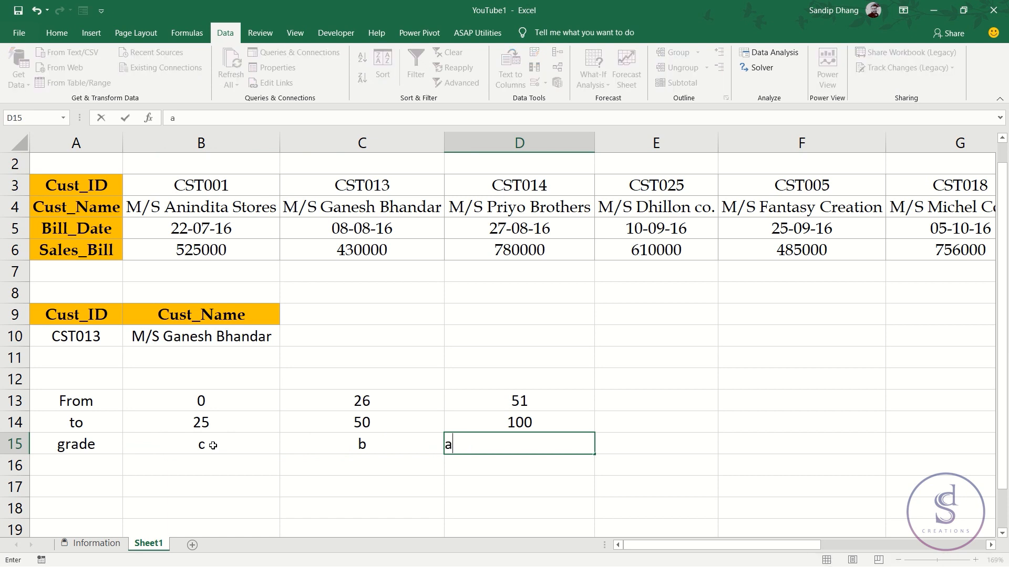
left_click(250, 477)
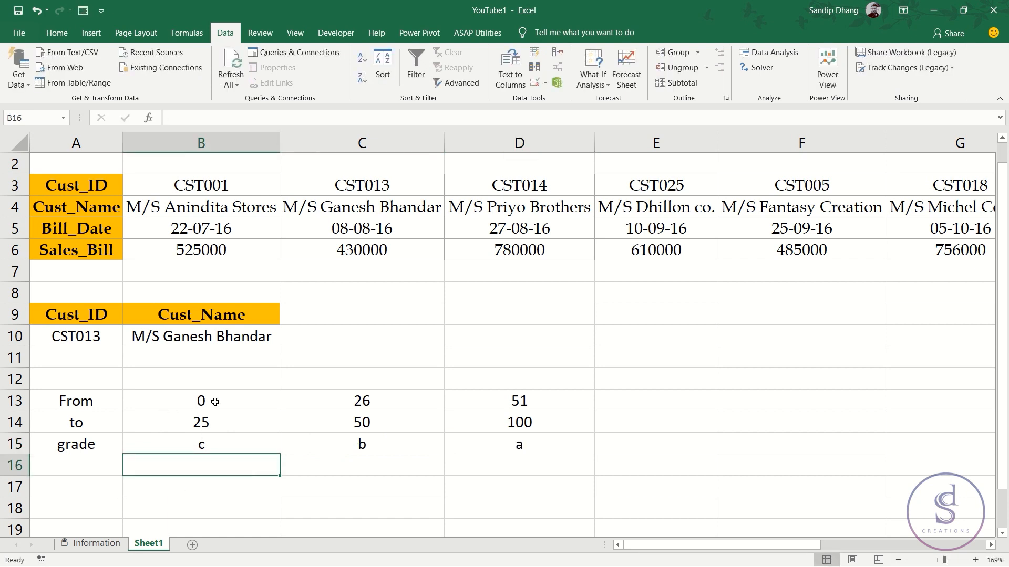
left_click_drag(215, 401, 480, 401)
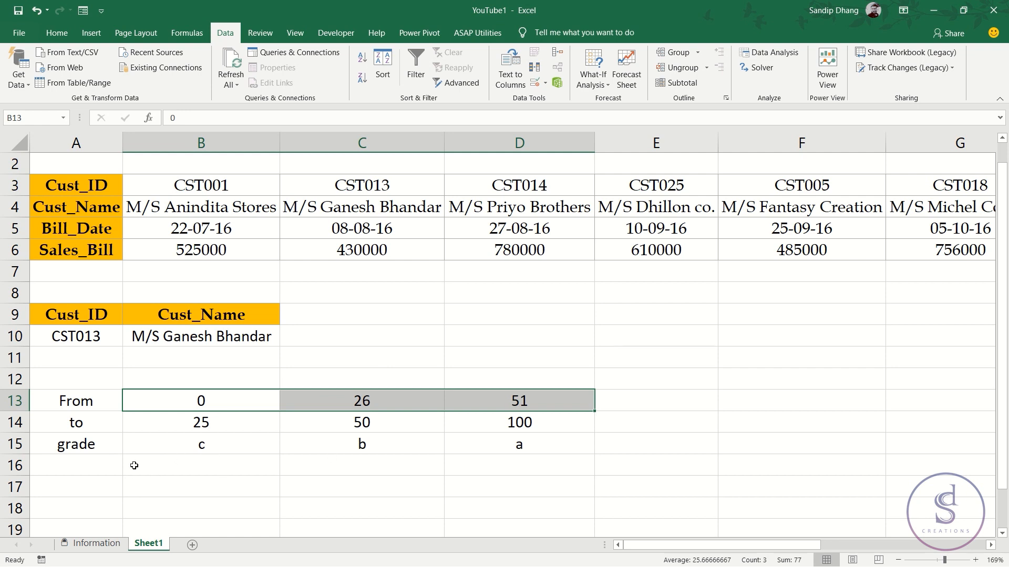
- Add the headers marks and grade in B17 and C17, and enter 55 as the marks in B18
left_click(136, 489)
type("marks")
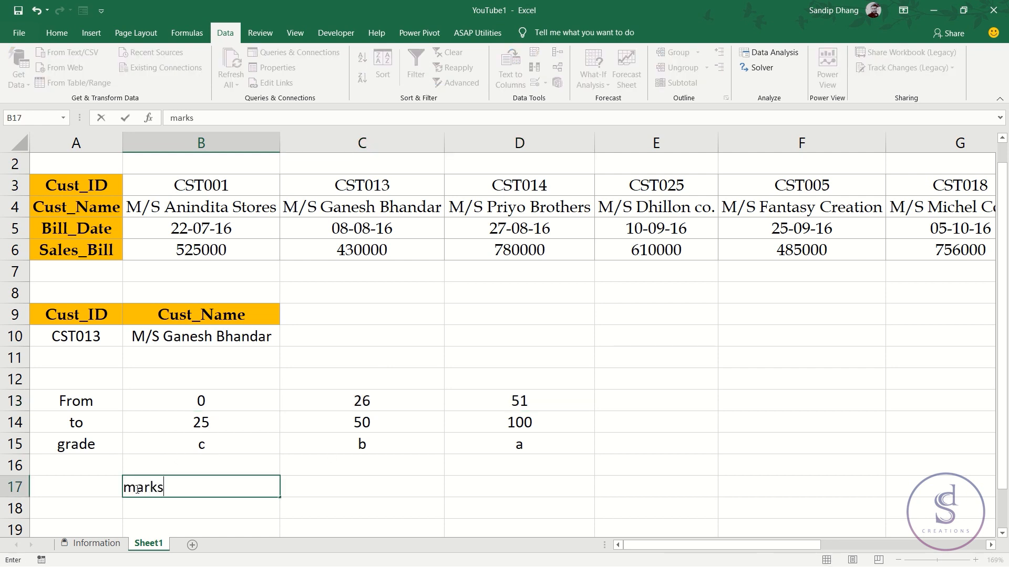
key("Tab")
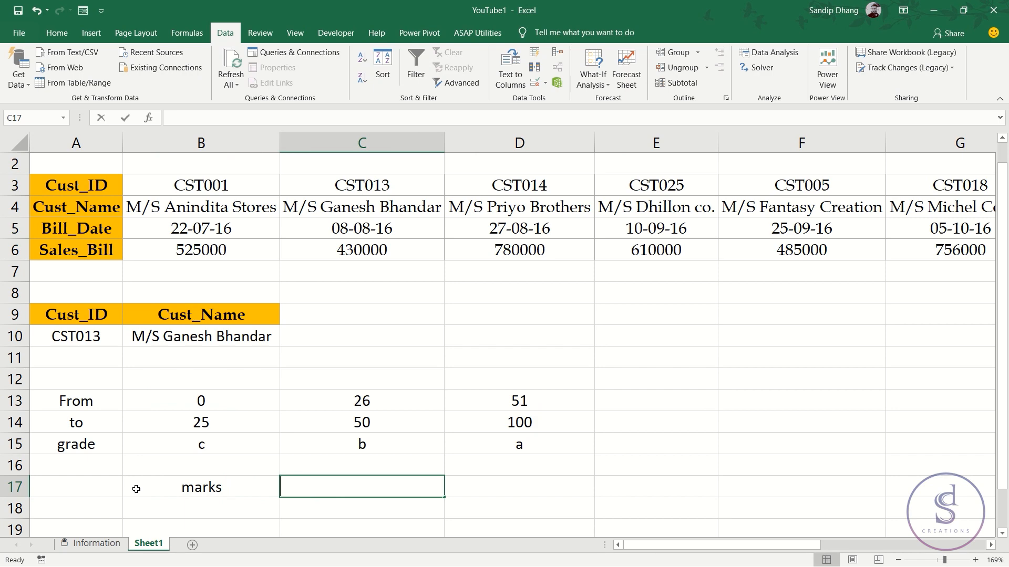
type("grade")
key("Return")
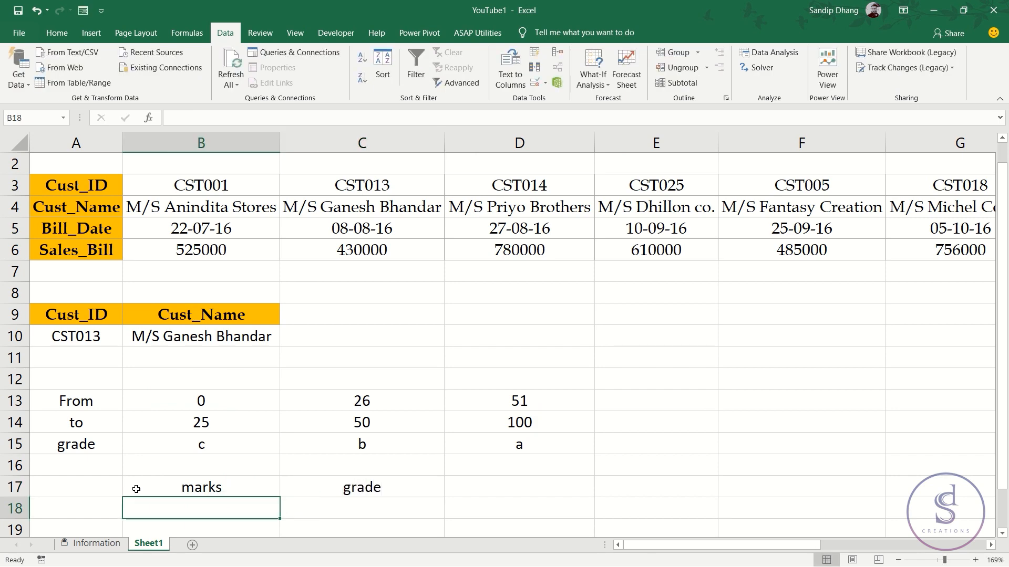
type("55")
key("Tab")
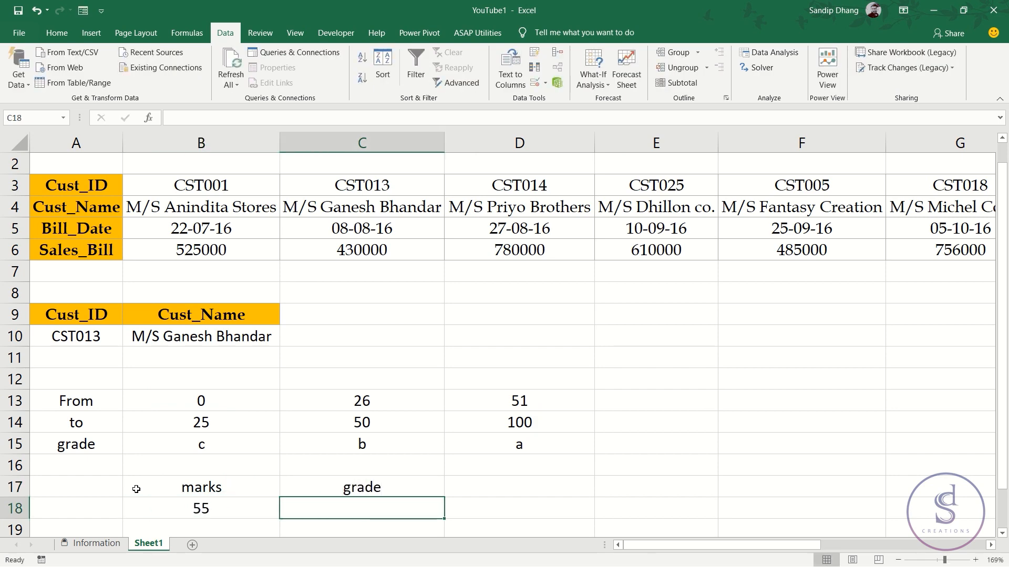
- Start an HLOOKUP formula in C18 with B18 as the lookup value and B13:D15 as the table array
type("=")
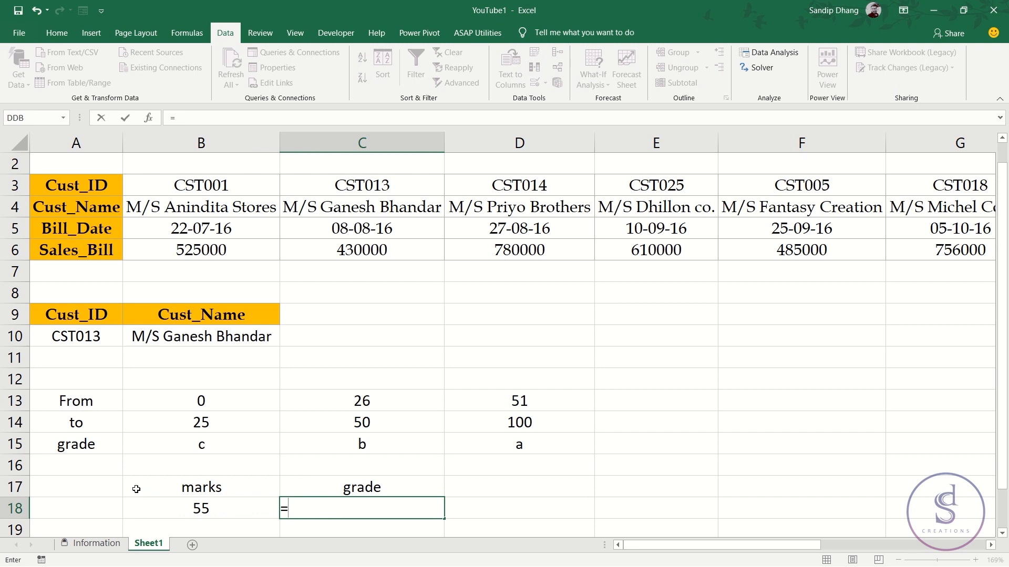
type("hlook")
key("Tab")
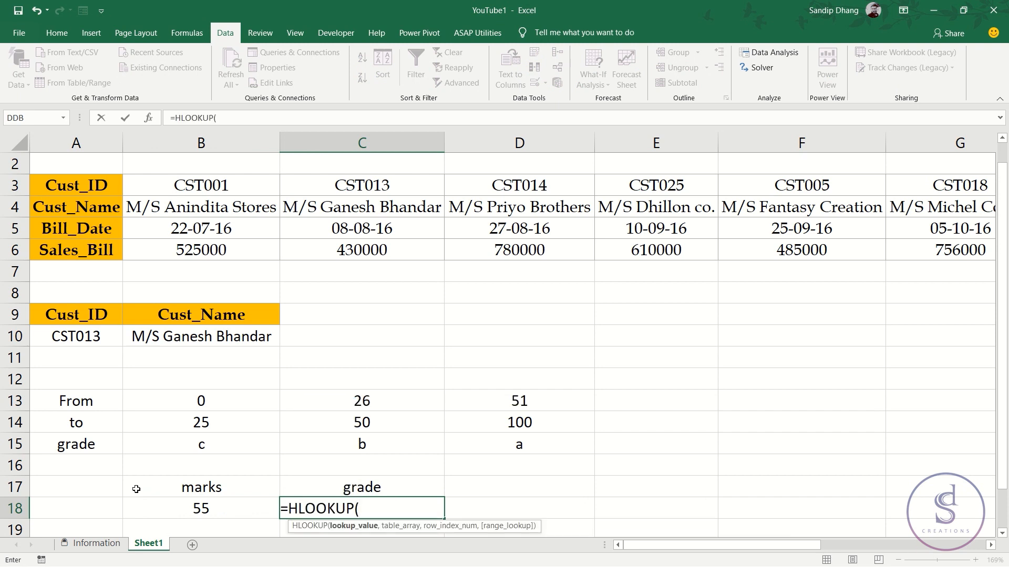
key("Left")
type(",")
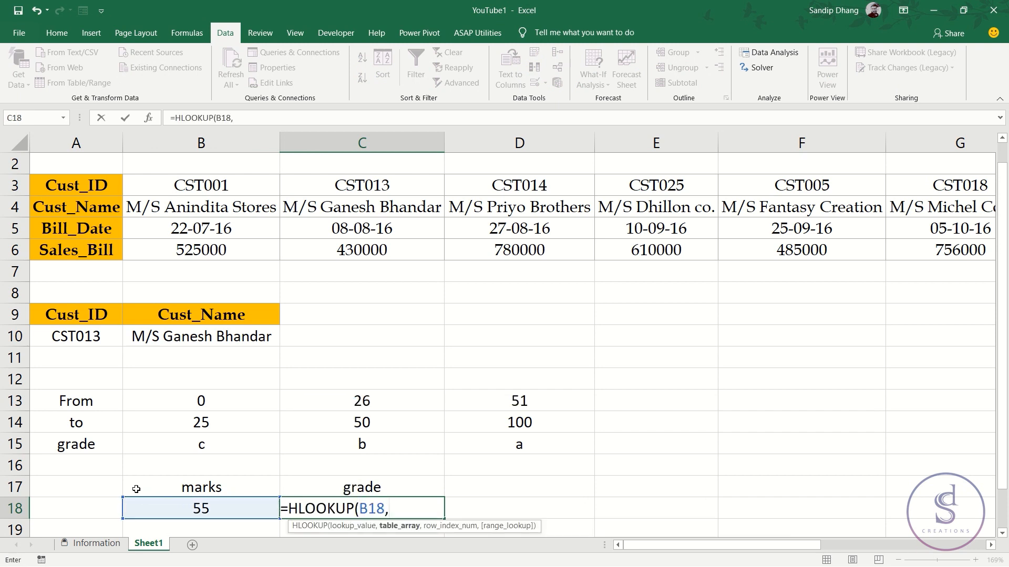
left_click_drag(231, 394, 530, 455)
type(",")
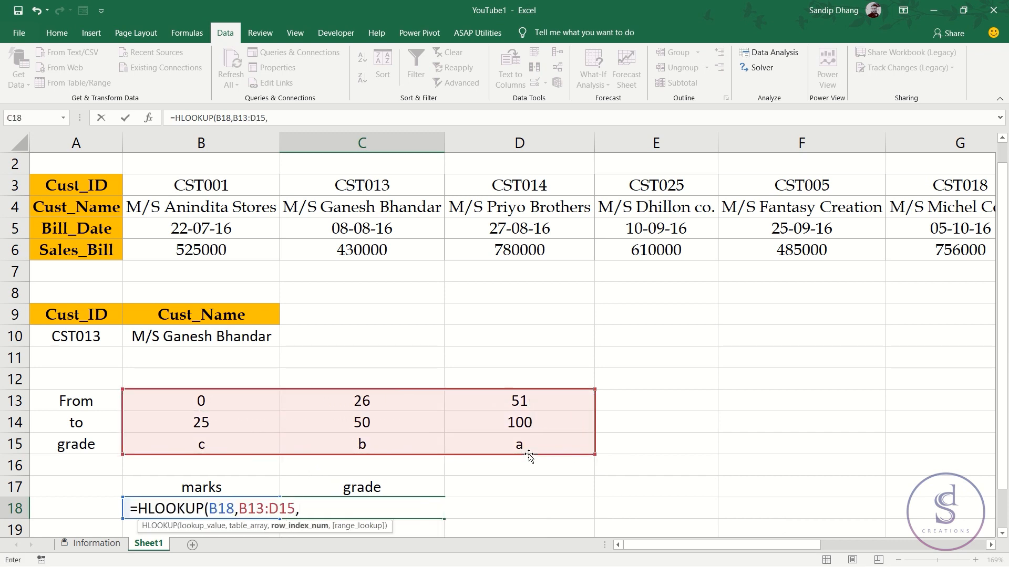
- Complete the HLOOKUP formula in C18 with row index 3 and 1 for an approximate match
type("3")
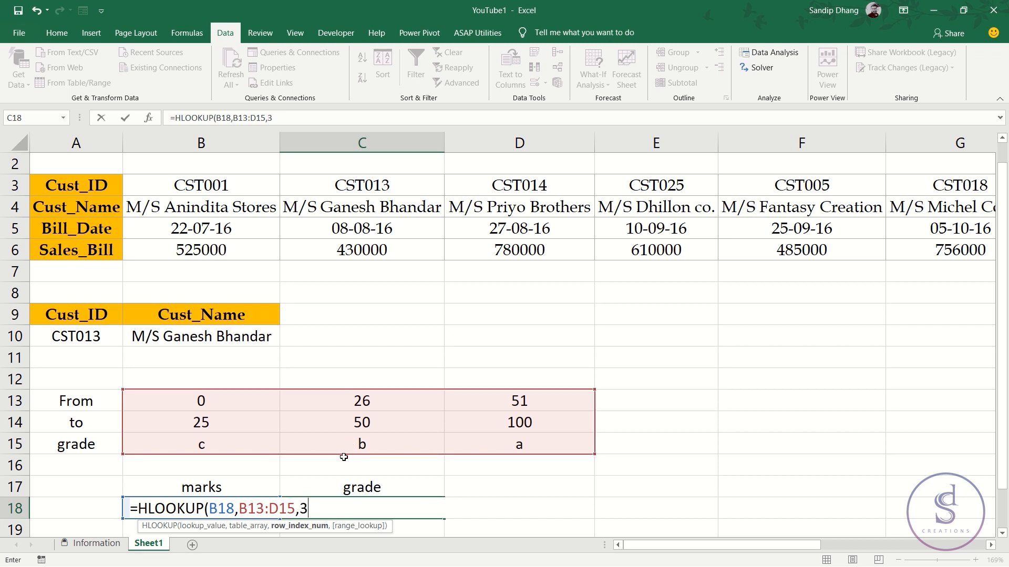
type(",1")
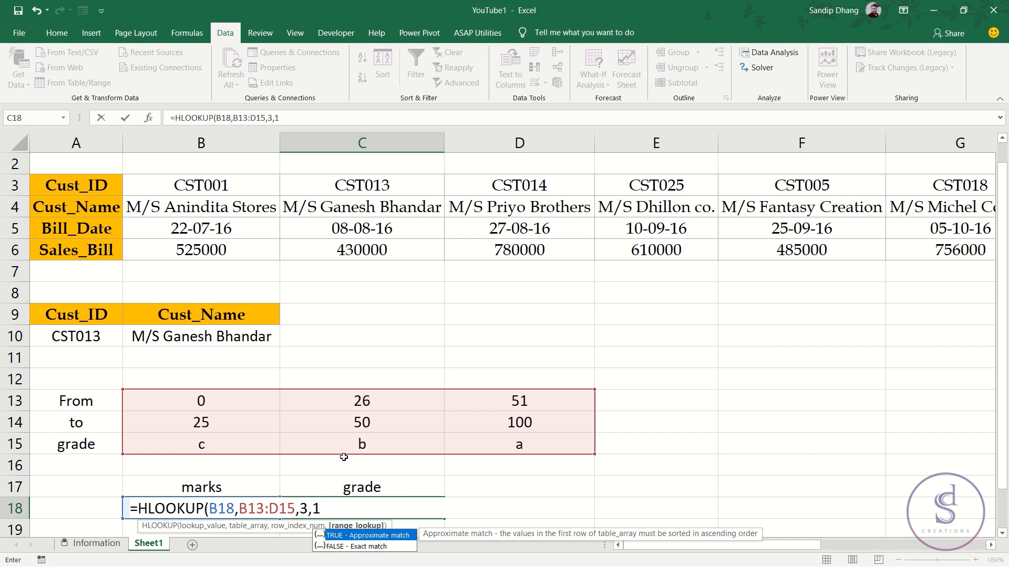
type(")")
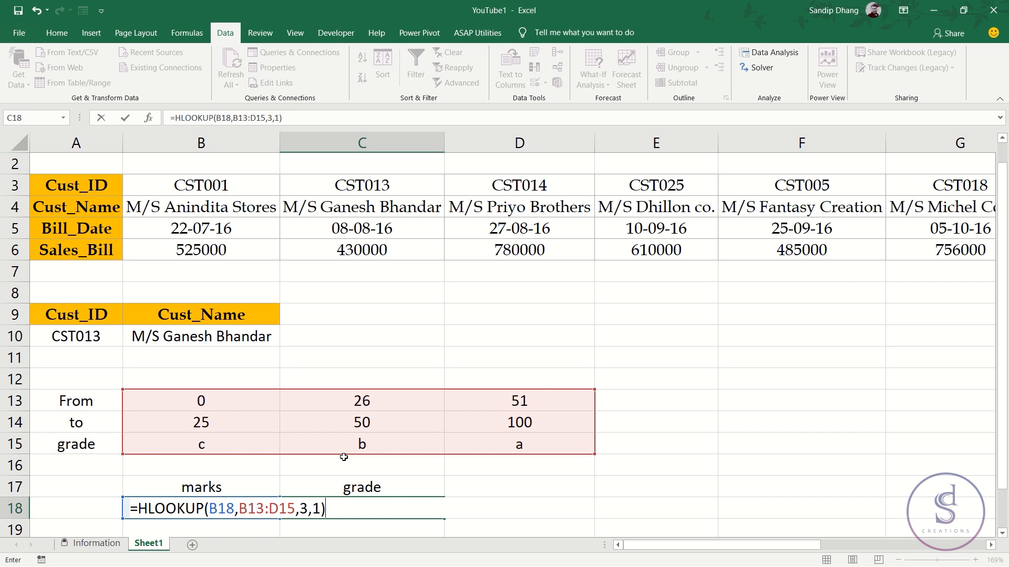
key("Return")
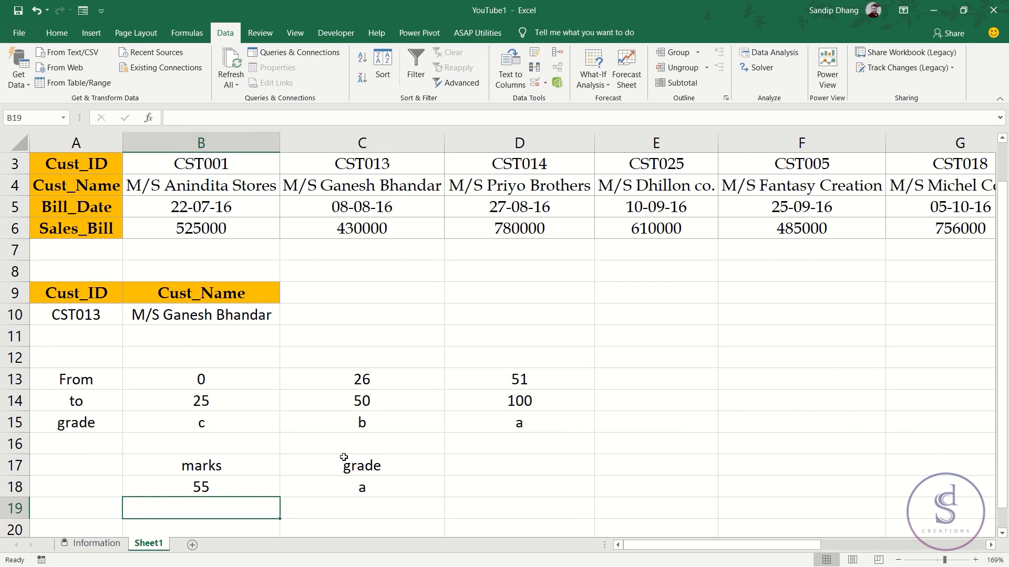
left_click(376, 495)
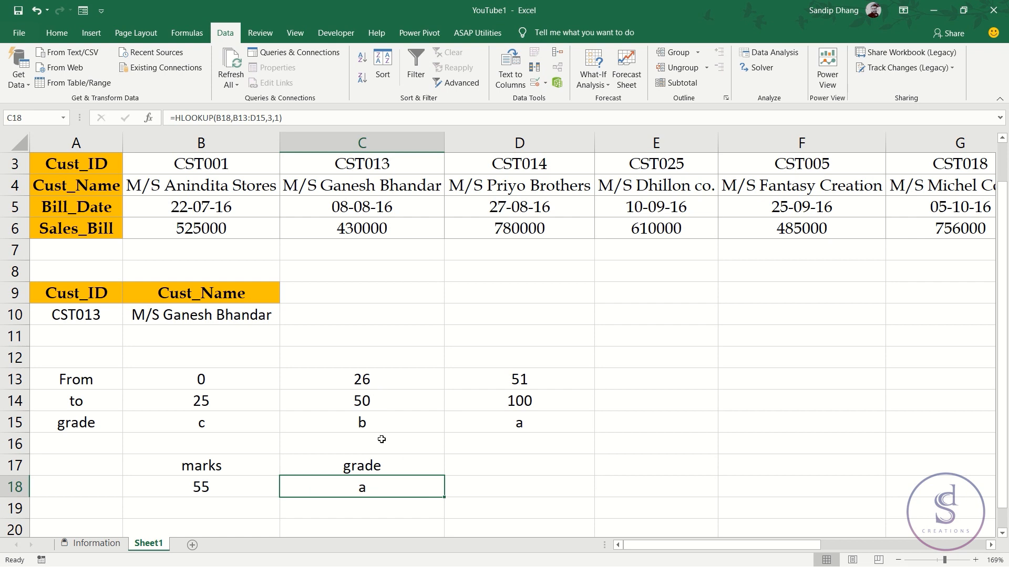
- Change the marks in B18 to 24 to test the grade lookup
left_click(239, 483)
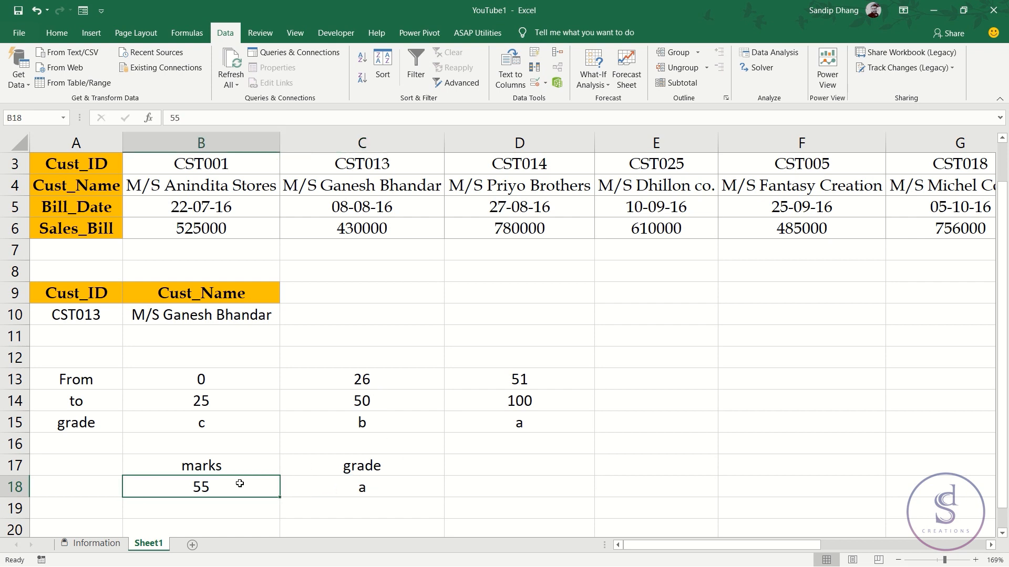
type("24")
key("Return")
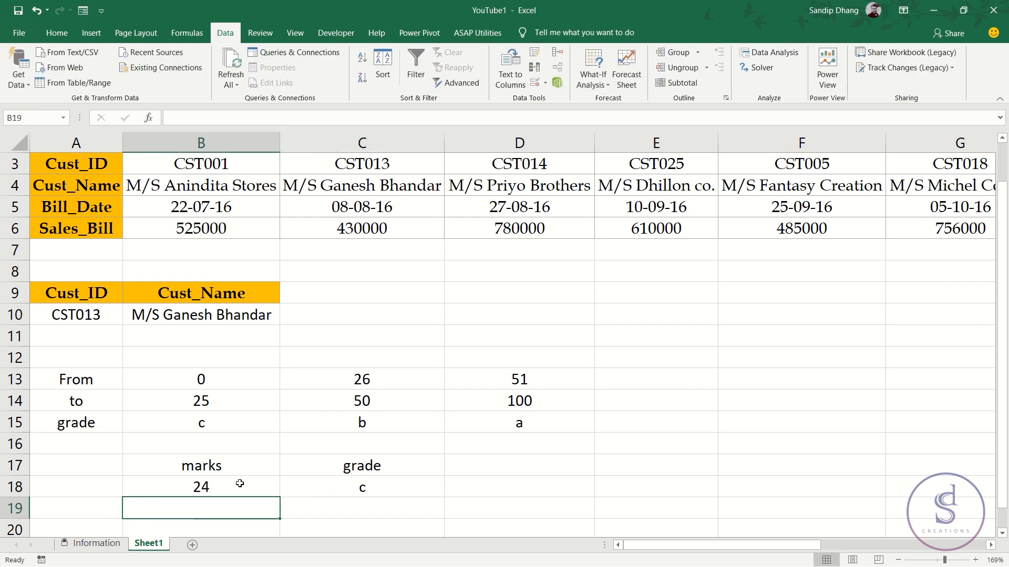
left_click(218, 489)
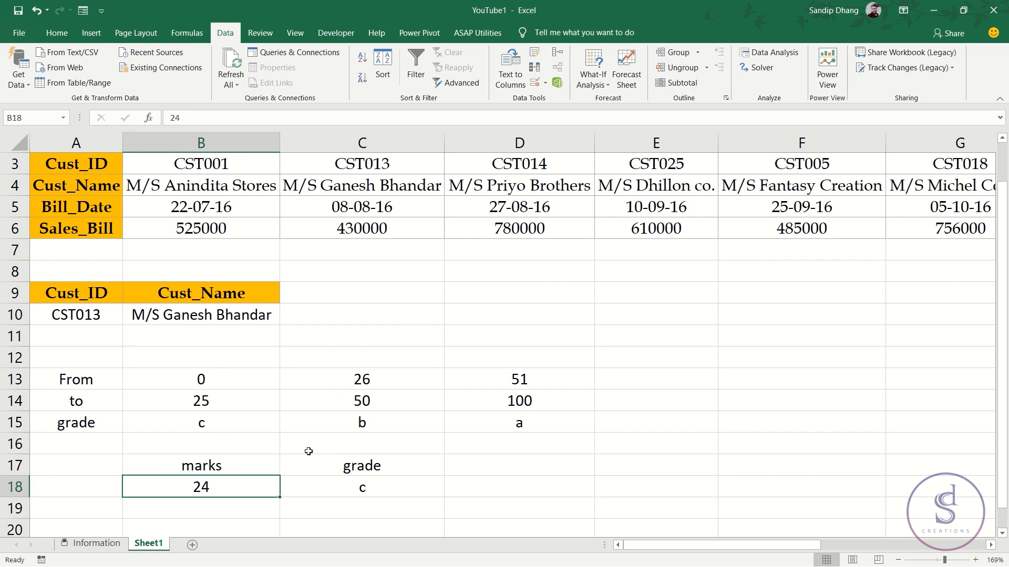
scroll(308, 451, "up", 1)
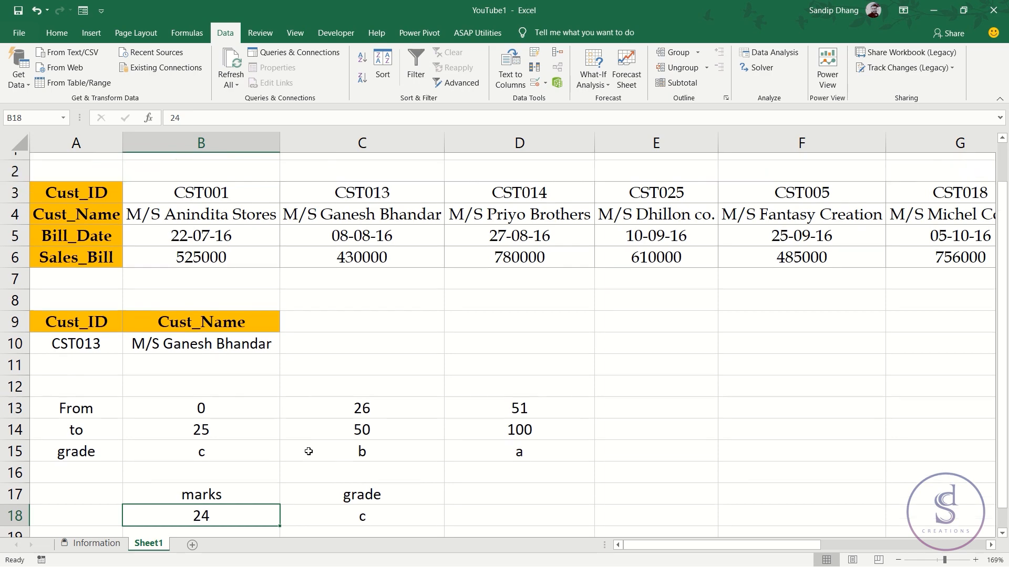
scroll(309, 451, "down", 1)
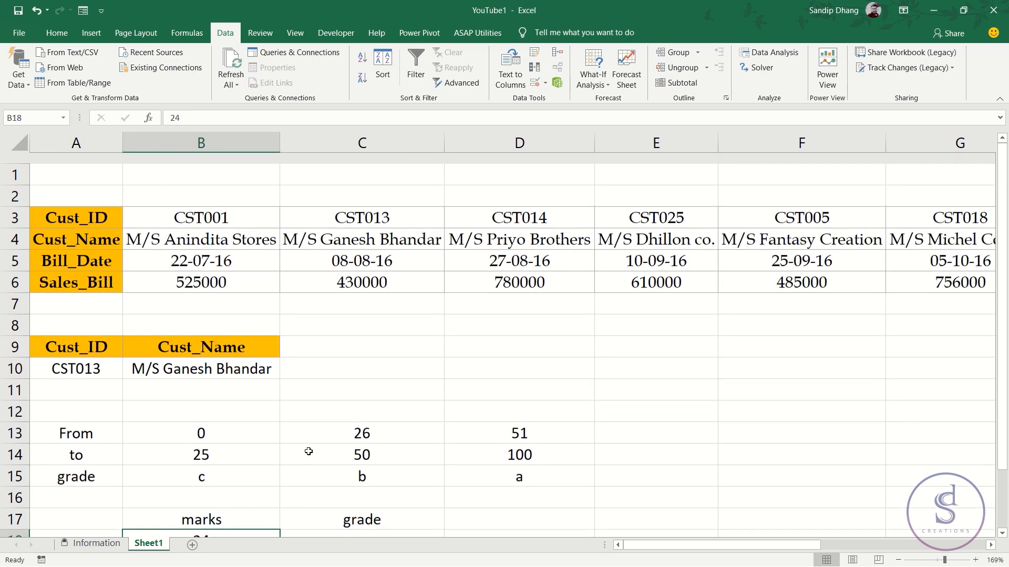
scroll(308, 451, "up", 1)
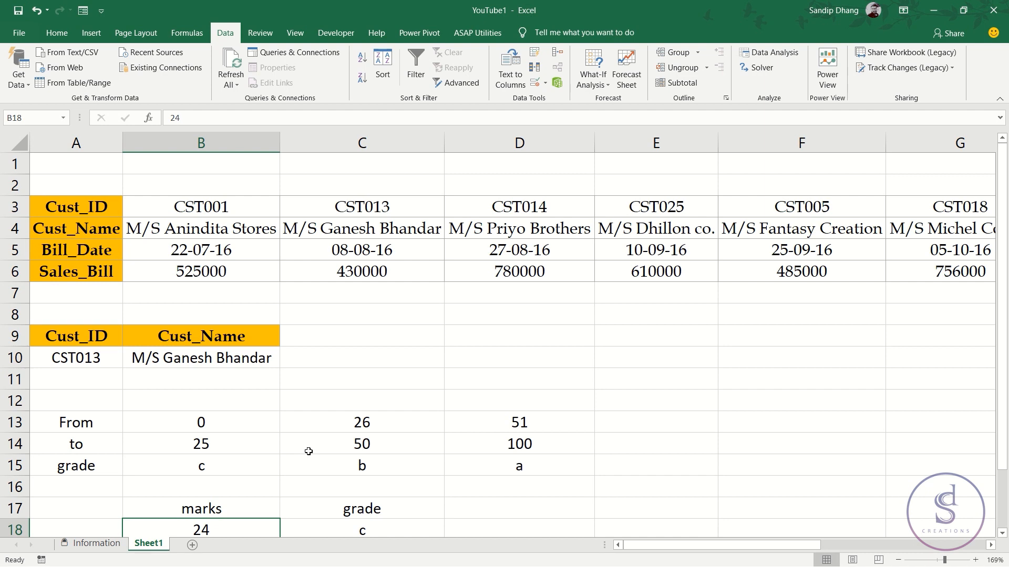
mouse_move(489, 4)
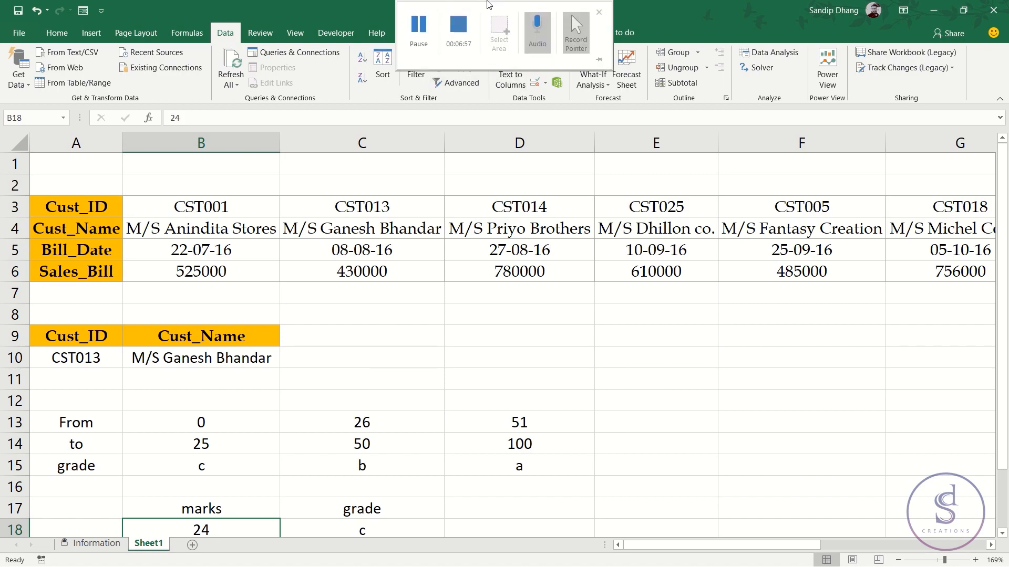